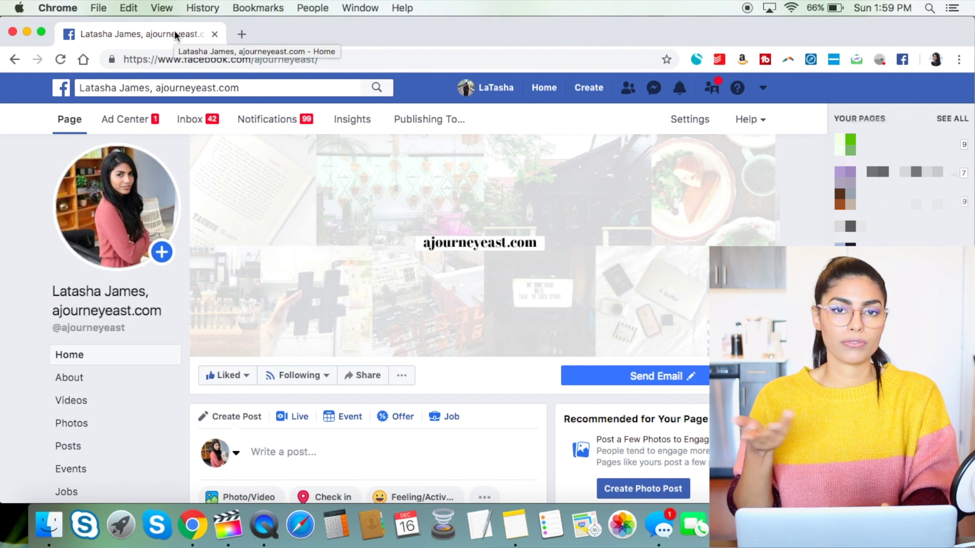
Open the Facebook Page's Insights overview and check the date range options for the Page Summary
{"action": "left_click", "coordinate": [355, 122]}
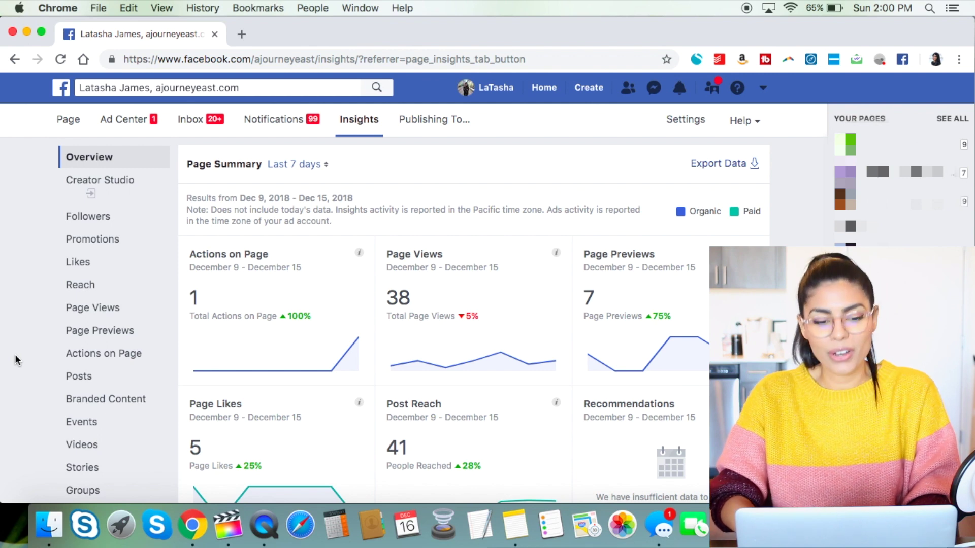
{"action": "scroll", "coordinate": [14, 355], "scroll_direction": "down", "scroll_amount": 3}
{"action": "scroll", "coordinate": [14, 354], "scroll_direction": "up", "scroll_amount": 3}
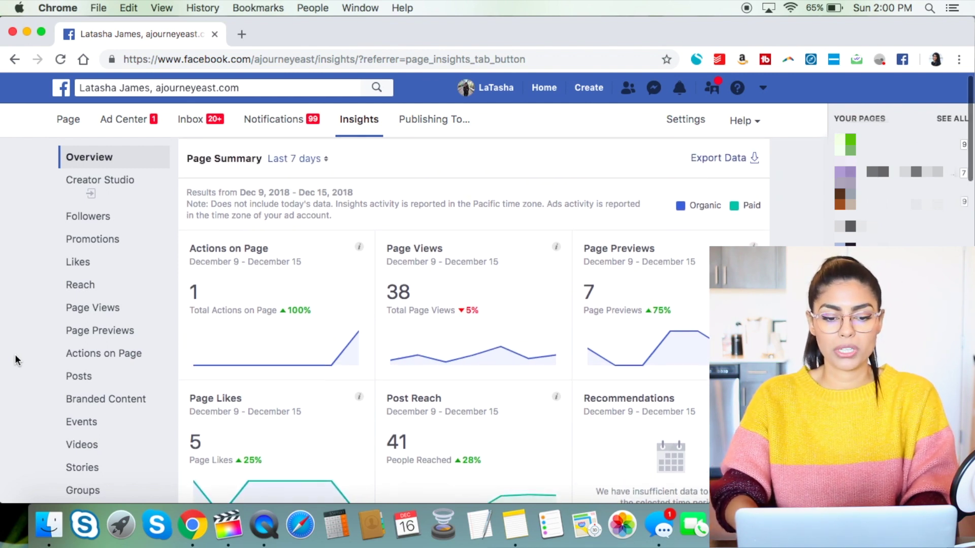
{"action": "scroll", "coordinate": [15, 361], "scroll_direction": "up", "scroll_amount": 1}
{"action": "left_click", "coordinate": [325, 168]}
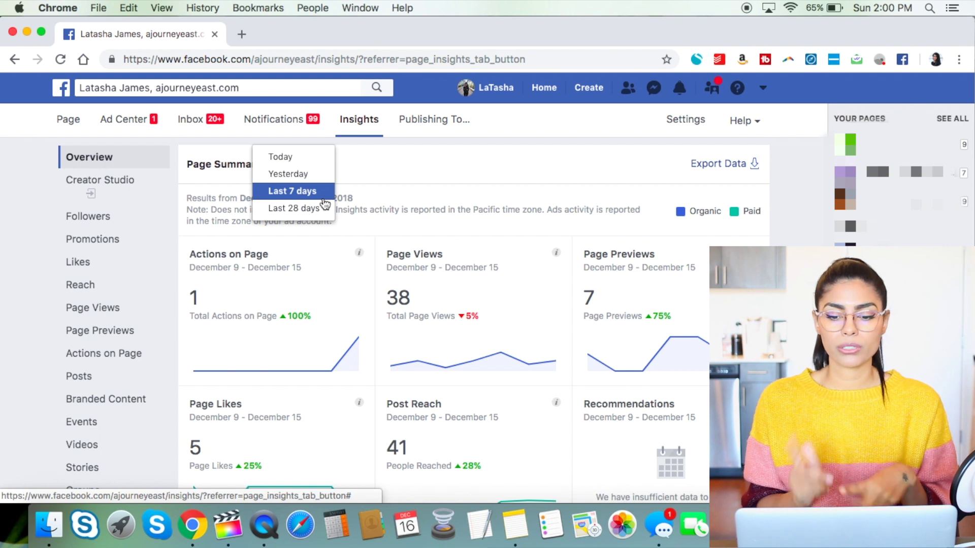
{"action": "left_click", "coordinate": [406, 171]}
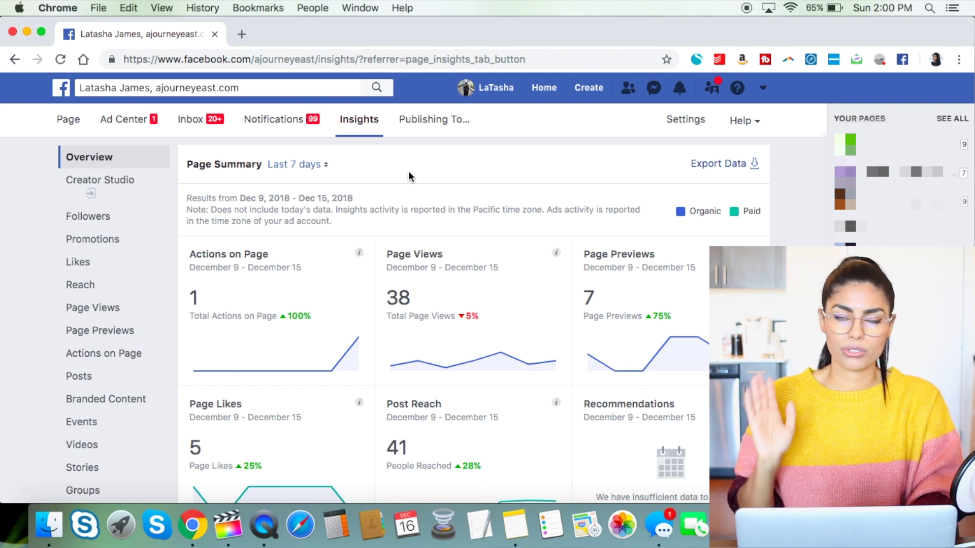
Review the options for exporting insights data, including the date range presets, and close the dialog without exporting
{"action": "left_click", "coordinate": [740, 163]}
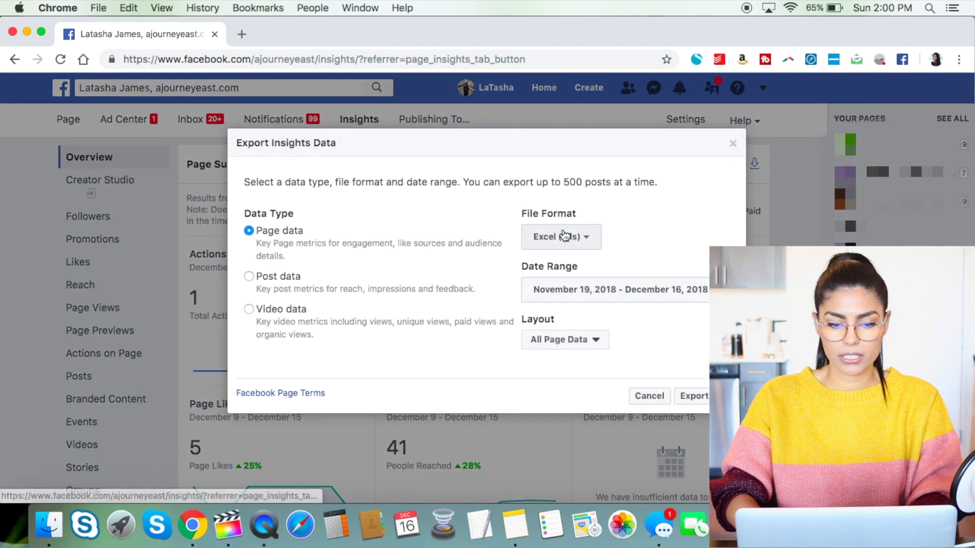
{"action": "left_click", "coordinate": [664, 288]}
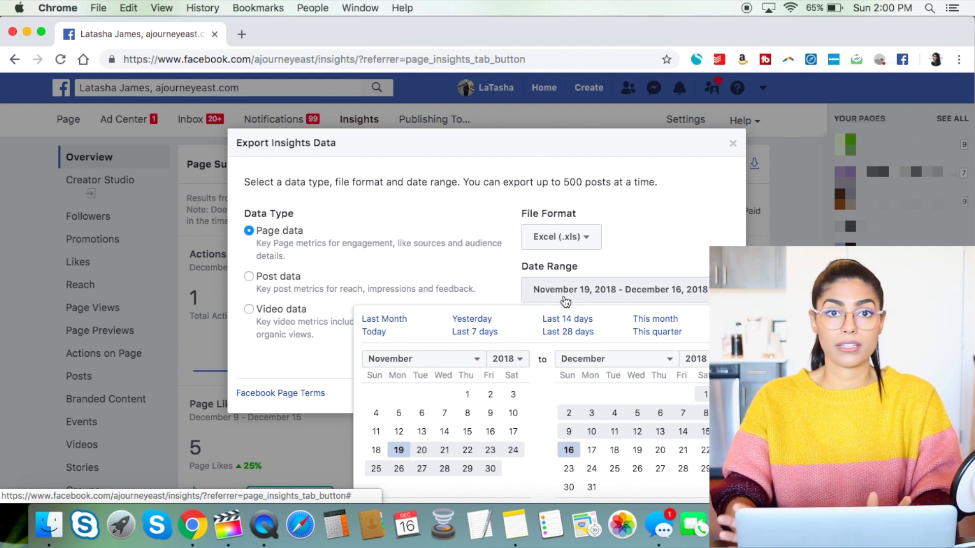
{"action": "left_click", "coordinate": [642, 235]}
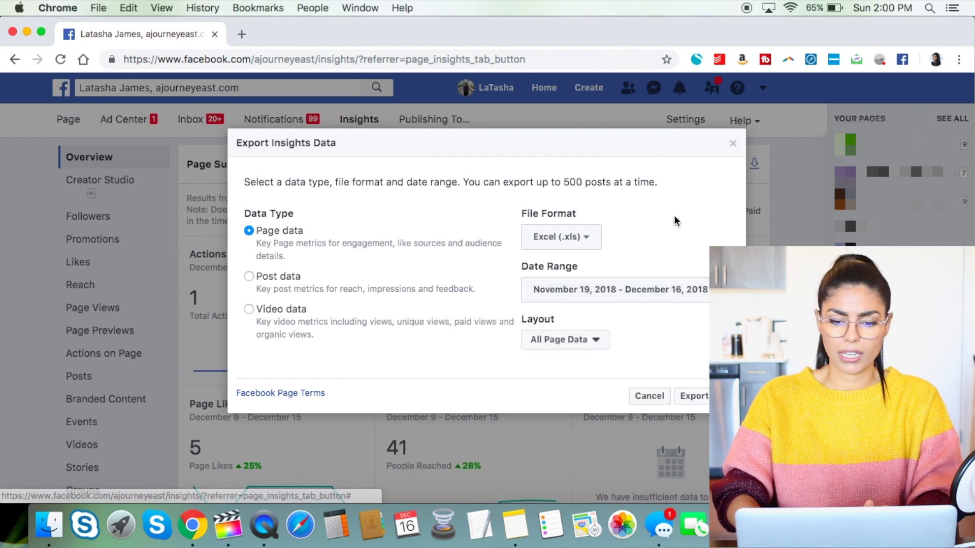
{"action": "left_click", "coordinate": [733, 145]}
Check the Page Views and Page Previews comparisons with the previous 7 days and read the Page Previews definition
{"action": "scroll", "coordinate": [365, 404], "scroll_direction": "down", "scroll_amount": 1}
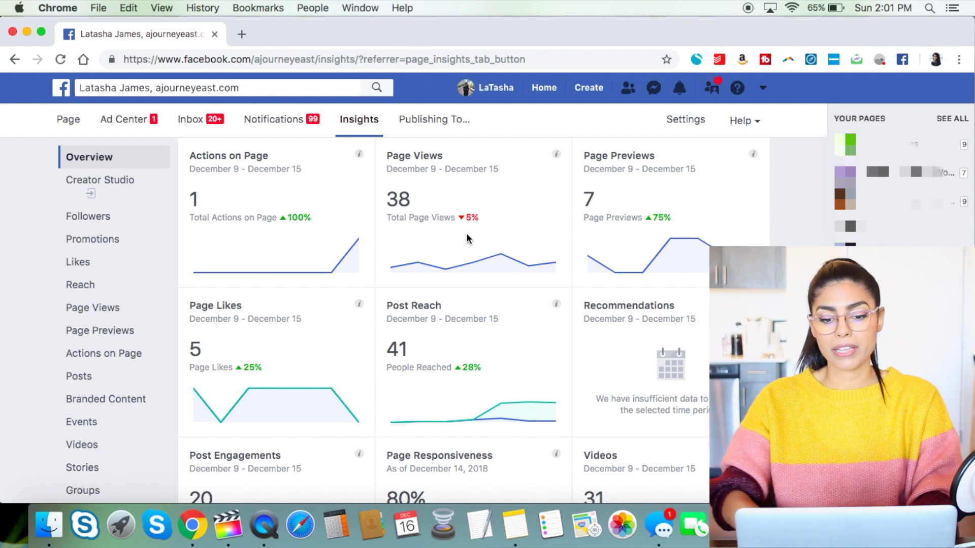
{"action": "mouse_move", "coordinate": [465, 217]}
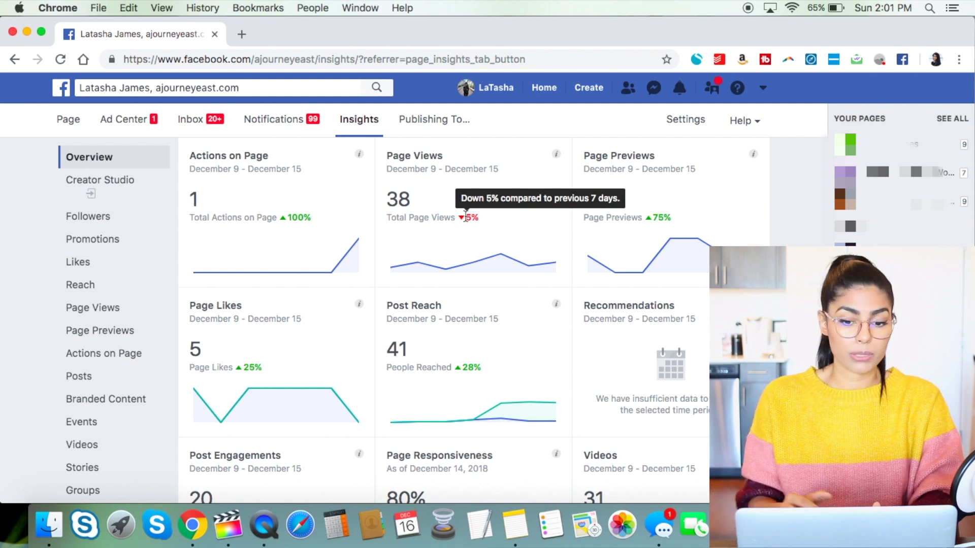
{"action": "mouse_move", "coordinate": [659, 222]}
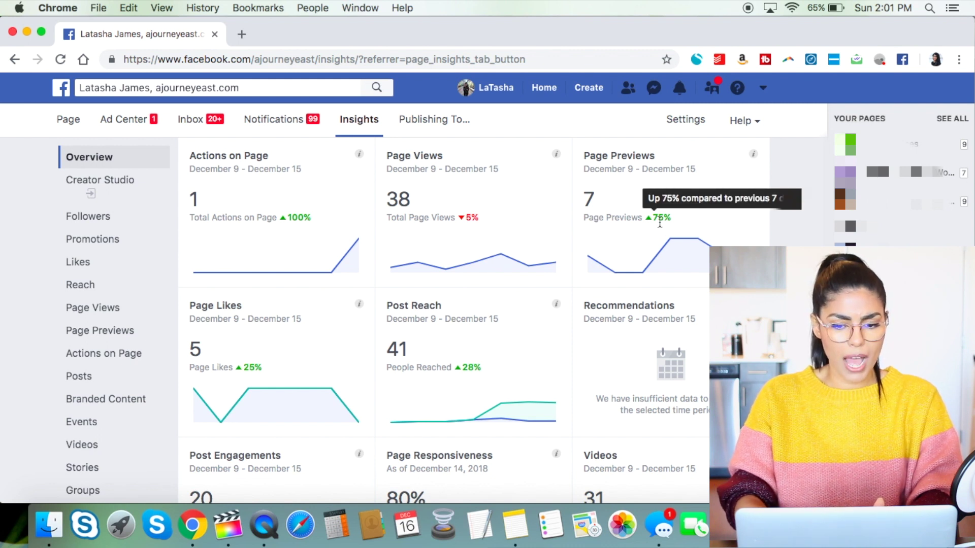
{"action": "mouse_move", "coordinate": [753, 158]}
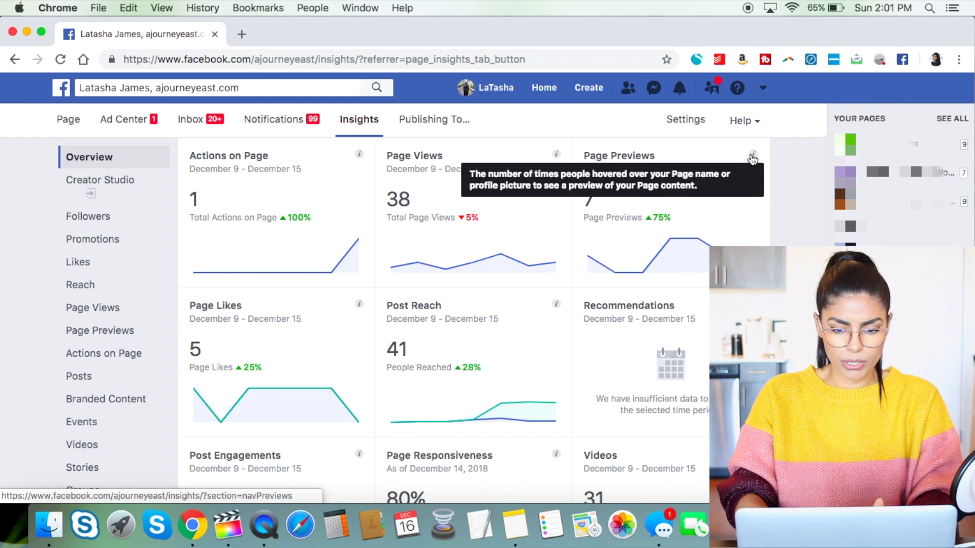
{"action": "mouse_move", "coordinate": [963, 173]}
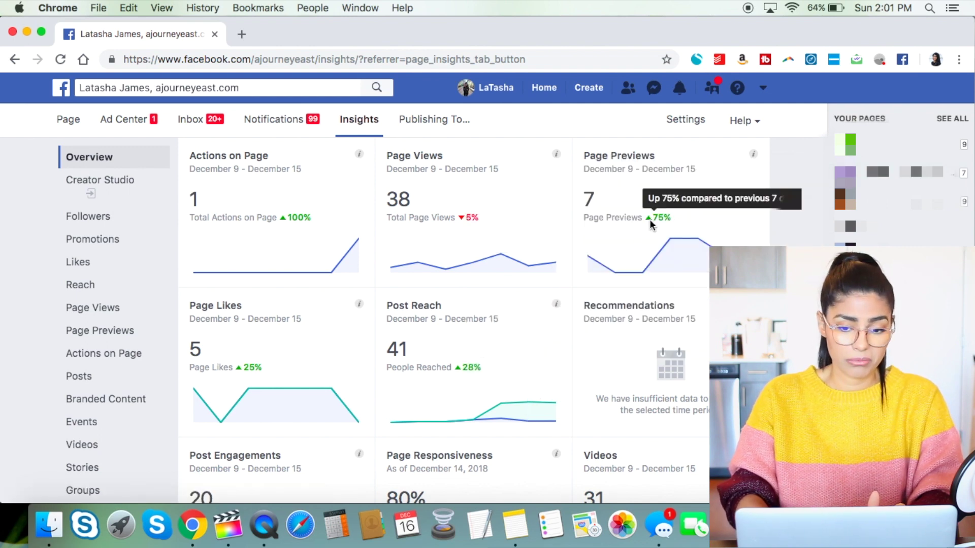
Examine the remaining Page Summary cards, from Recommendations through Page Followers, and the Recent Promotions list
{"action": "scroll", "coordinate": [297, 369], "scroll_direction": "down", "scroll_amount": 3}
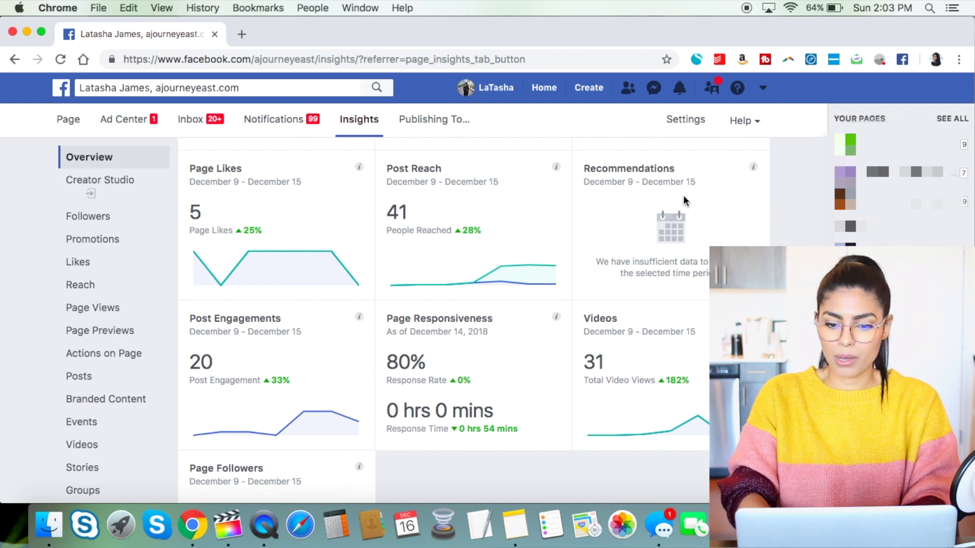
{"action": "mouse_move", "coordinate": [757, 168]}
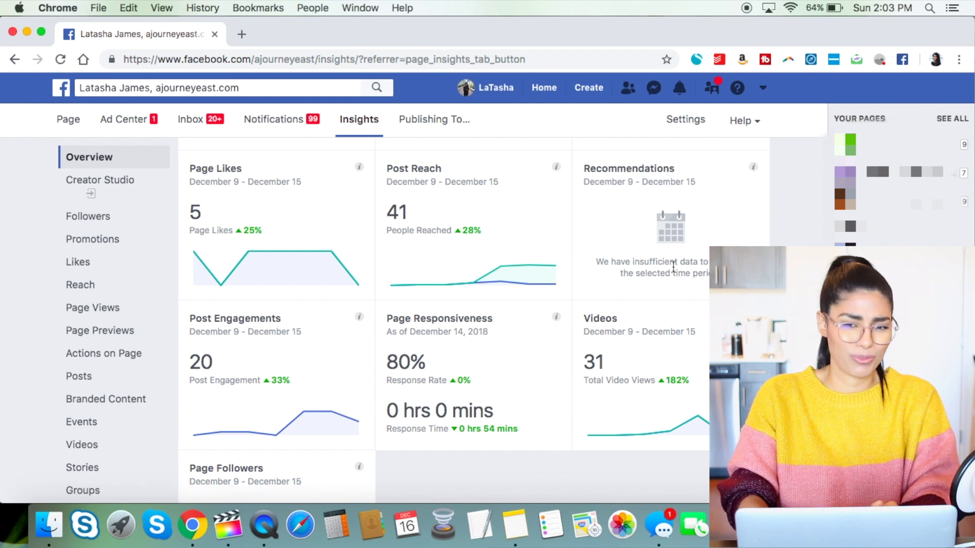
{"action": "scroll", "coordinate": [286, 374], "scroll_direction": "down", "scroll_amount": 5}
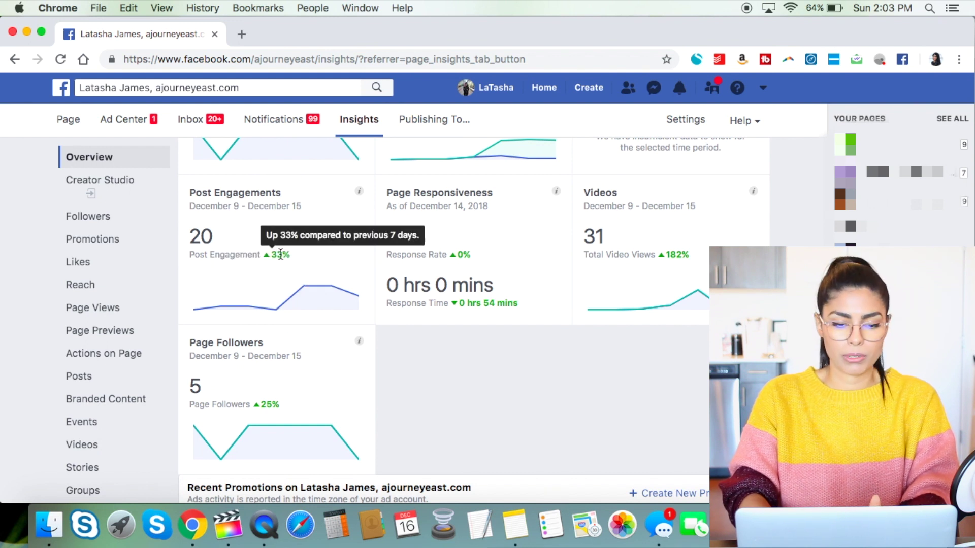
{"action": "mouse_move", "coordinate": [360, 192]}
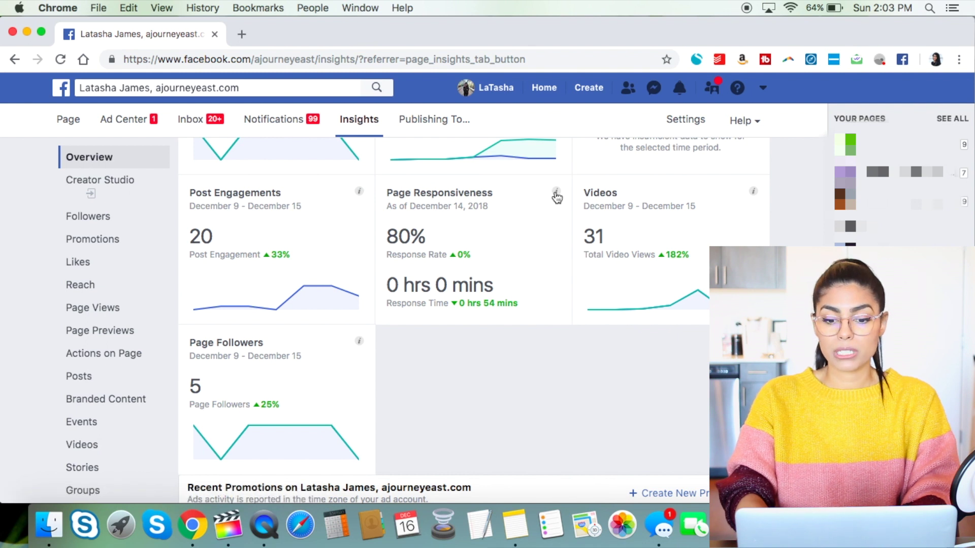
{"action": "mouse_move", "coordinate": [560, 195]}
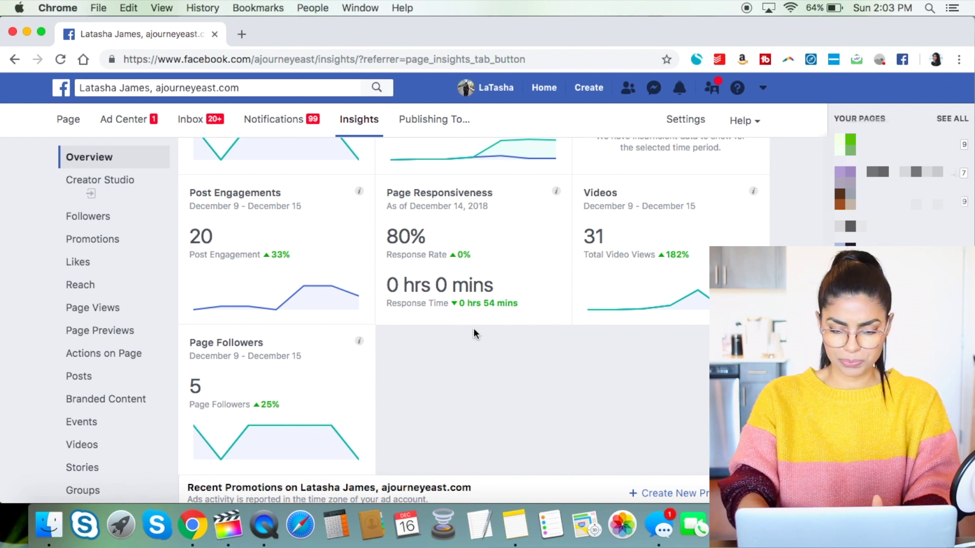
{"action": "mouse_move", "coordinate": [461, 306]}
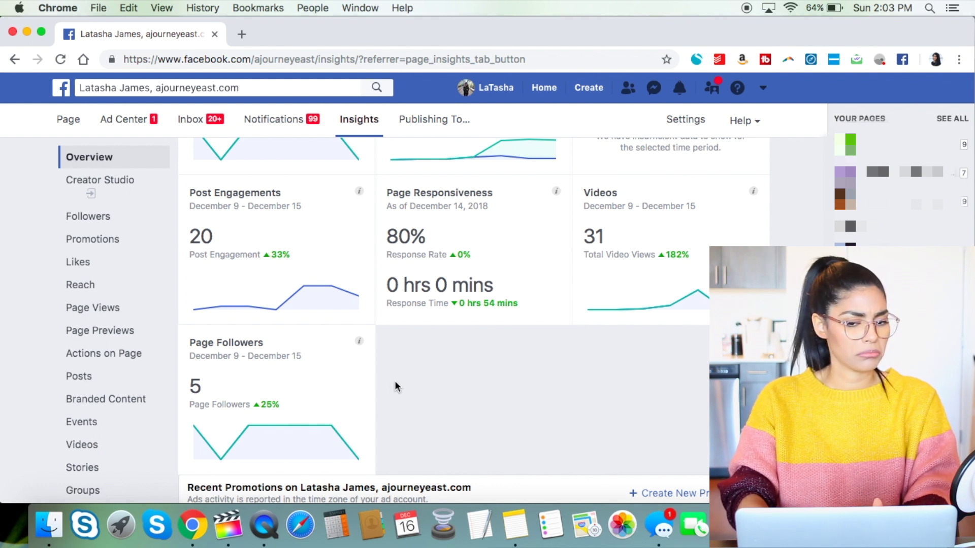
{"action": "mouse_move", "coordinate": [754, 196]}
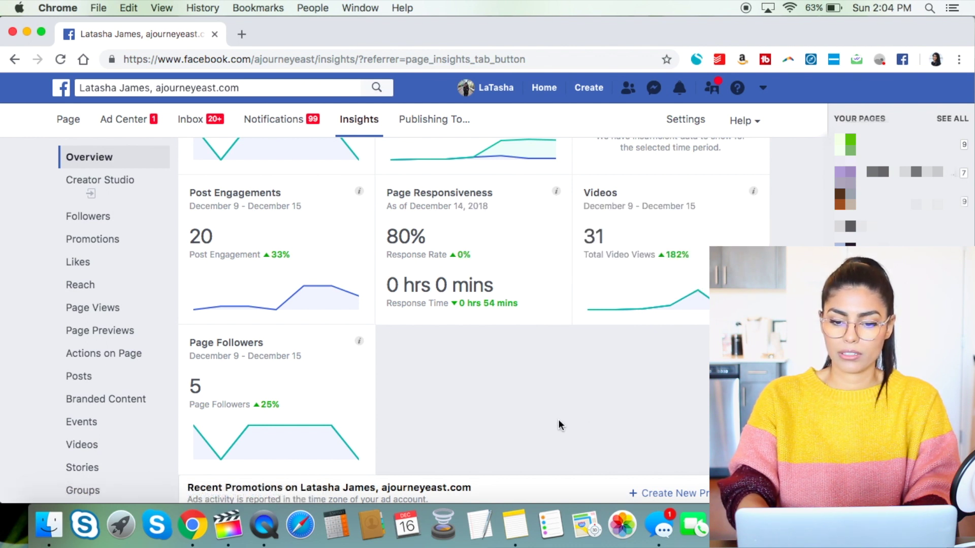
{"action": "scroll", "coordinate": [556, 401], "scroll_direction": "down", "scroll_amount": 5}
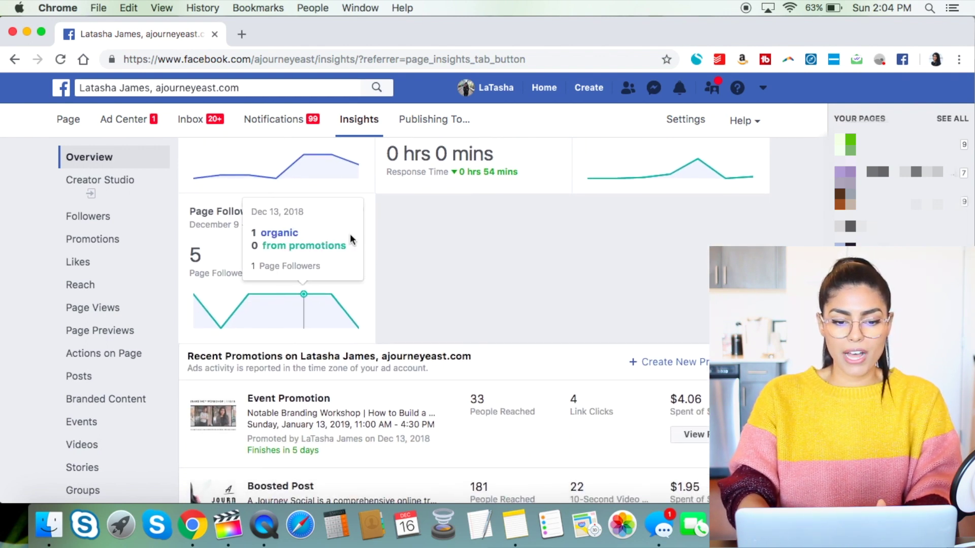
{"action": "scroll", "coordinate": [483, 289], "scroll_direction": "down", "scroll_amount": 7}
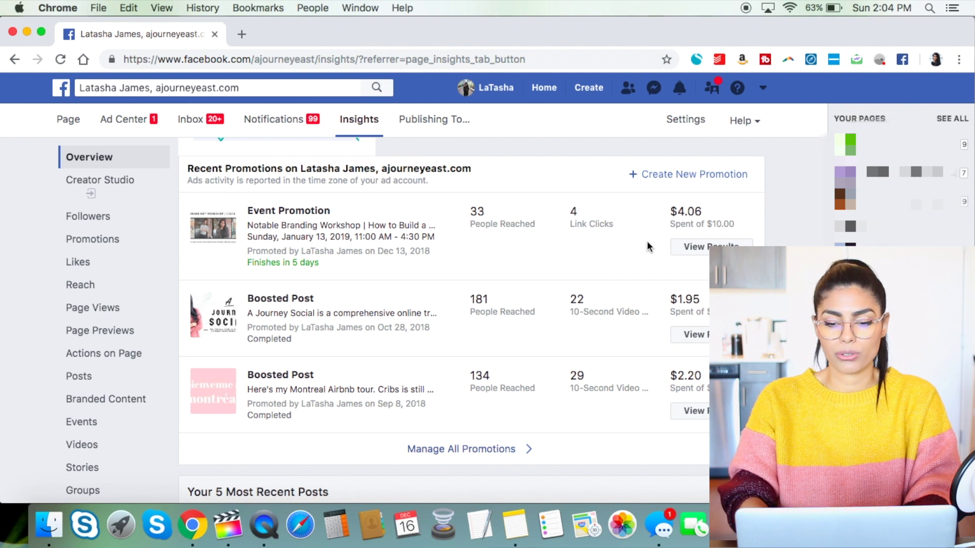
View the details of the 12/03/2018 post in the five most recent posts and close them
{"action": "scroll", "coordinate": [472, 319], "scroll_direction": "down", "scroll_amount": 6}
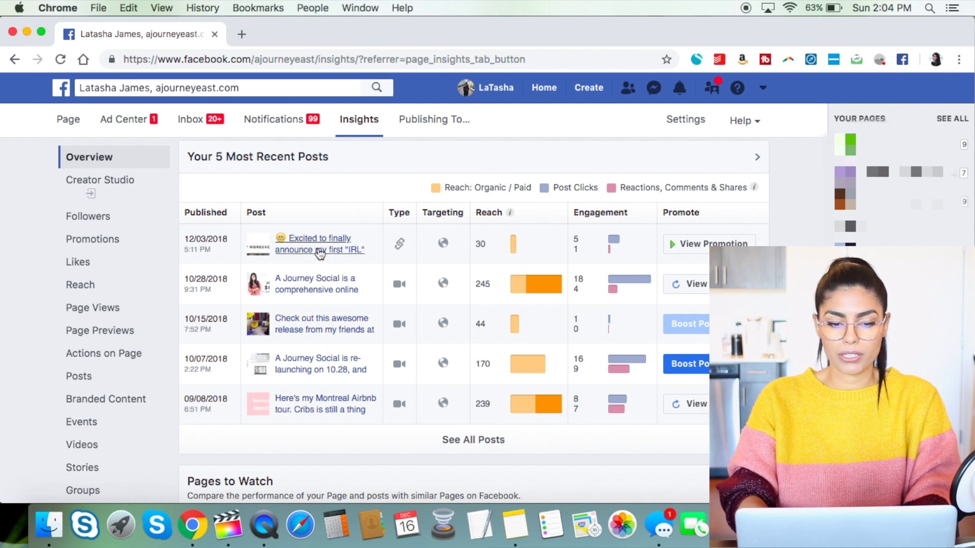
{"action": "left_click", "coordinate": [319, 251]}
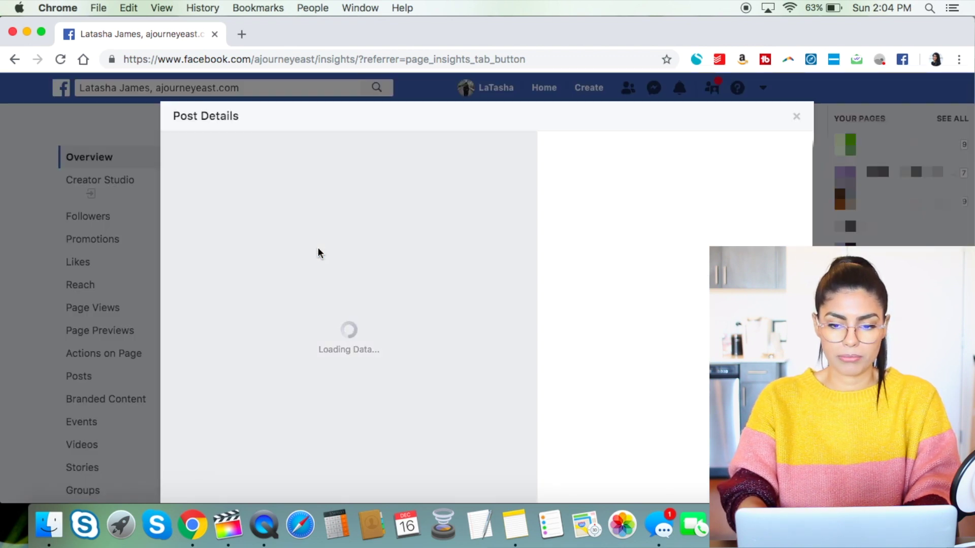
{"action": "left_click", "coordinate": [797, 115]}
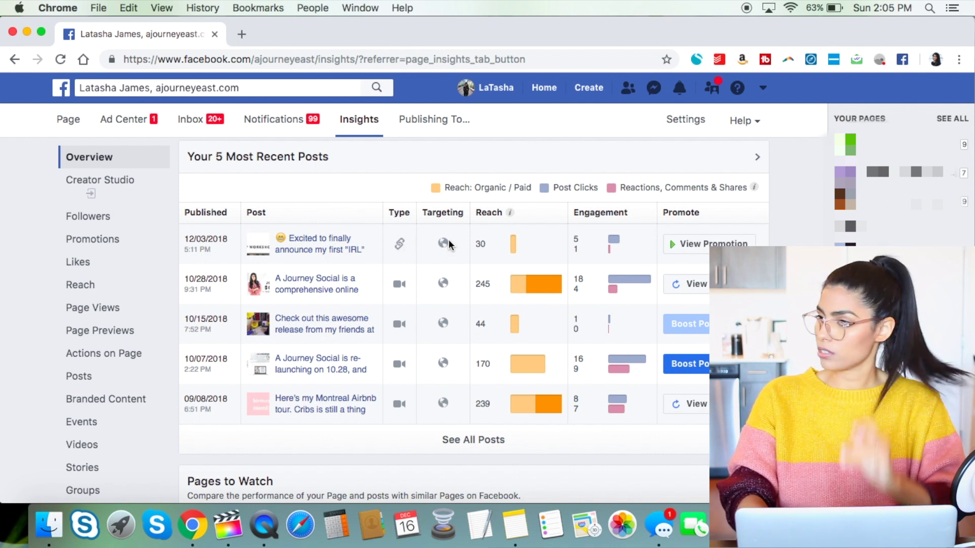
Compare organic and paid reach and engagement across the five most recent posts, and view the Pages to Watch section
{"action": "mouse_move", "coordinate": [512, 245]}
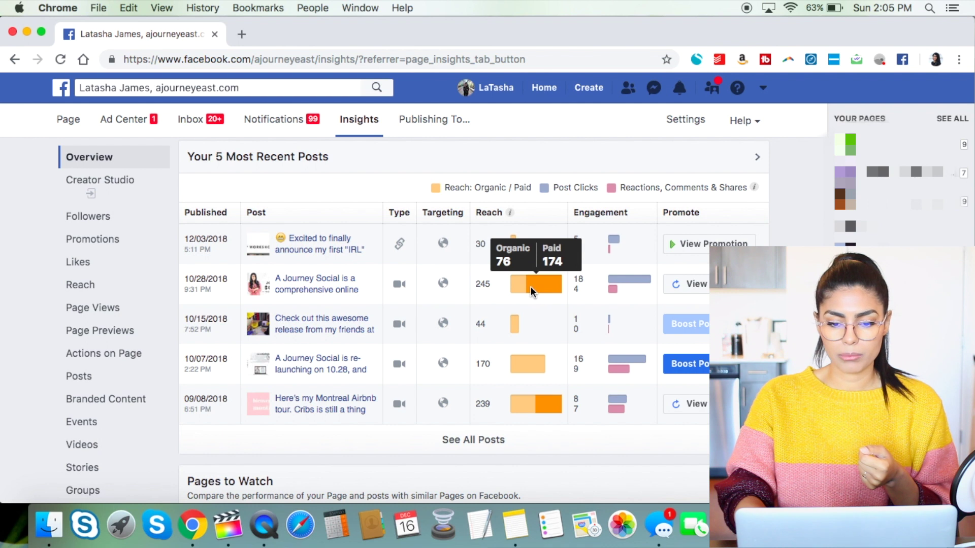
{"action": "mouse_move", "coordinate": [533, 292]}
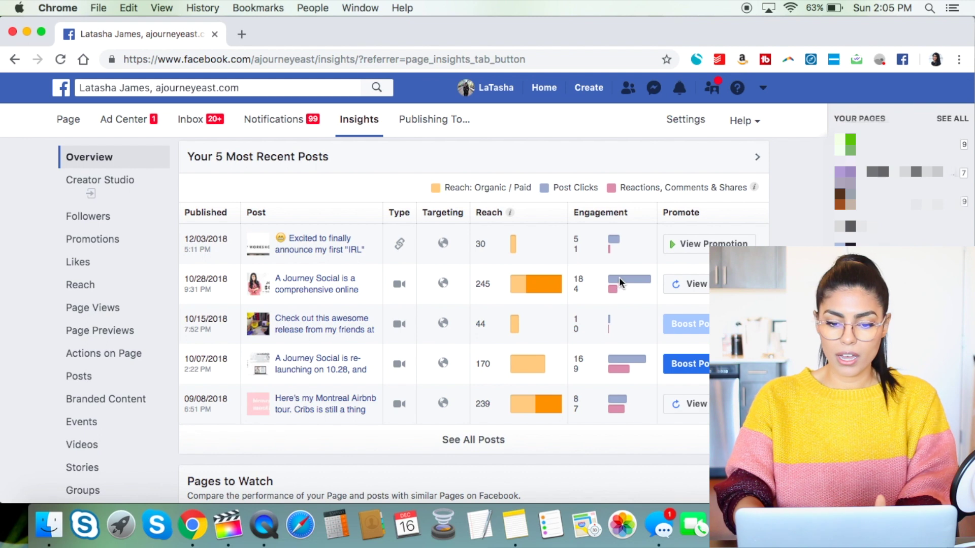
{"action": "scroll", "coordinate": [600, 369], "scroll_direction": "down", "scroll_amount": 2}
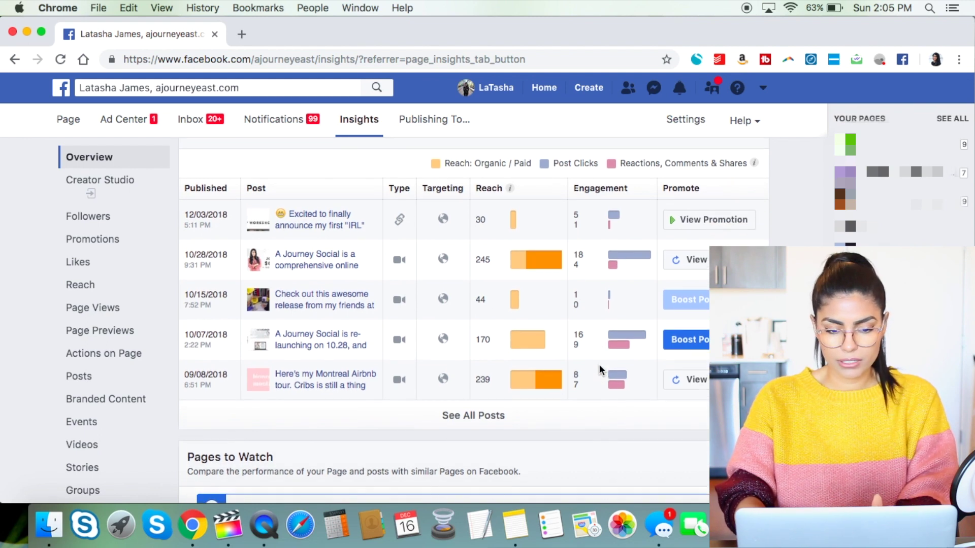
{"action": "scroll", "coordinate": [599, 364], "scroll_direction": "up", "scroll_amount": 1}
{"action": "scroll", "coordinate": [599, 365], "scroll_direction": "down", "scroll_amount": 5}
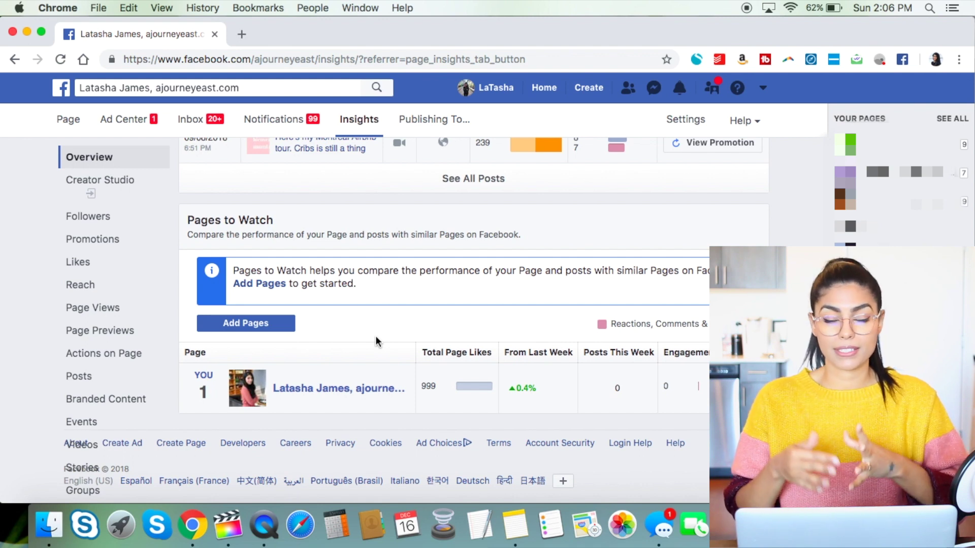
Open the insights for all posts and examine the days and times when fans are online
{"action": "scroll", "coordinate": [375, 336], "scroll_direction": "up", "scroll_amount": 3}
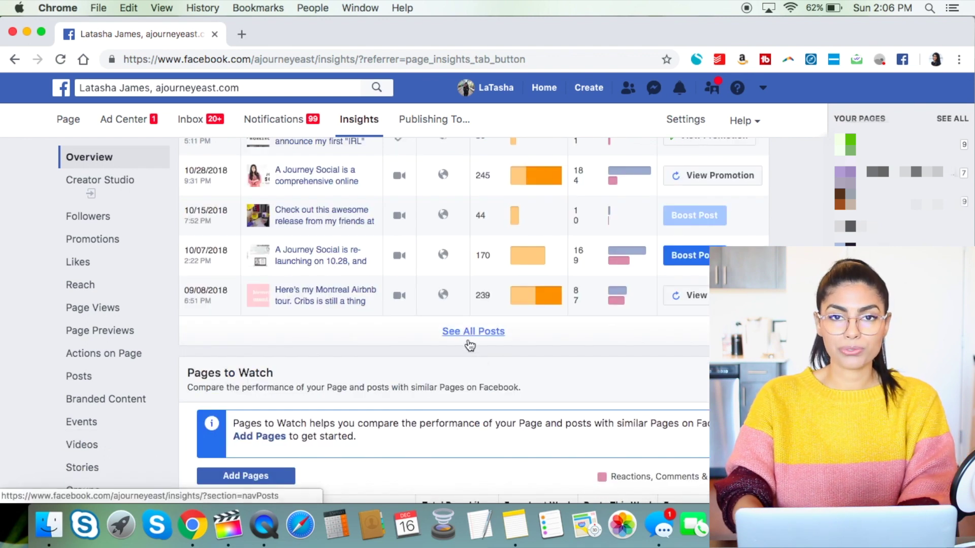
{"action": "left_click", "coordinate": [469, 346]}
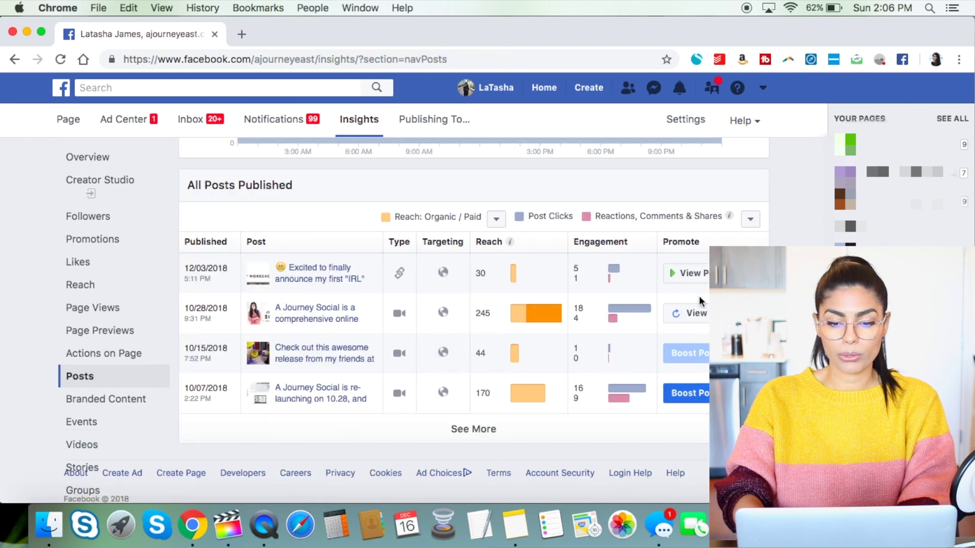
{"action": "scroll", "coordinate": [685, 274], "scroll_direction": "up", "scroll_amount": 6}
{"action": "scroll", "coordinate": [336, 406], "scroll_direction": "down", "scroll_amount": 2}
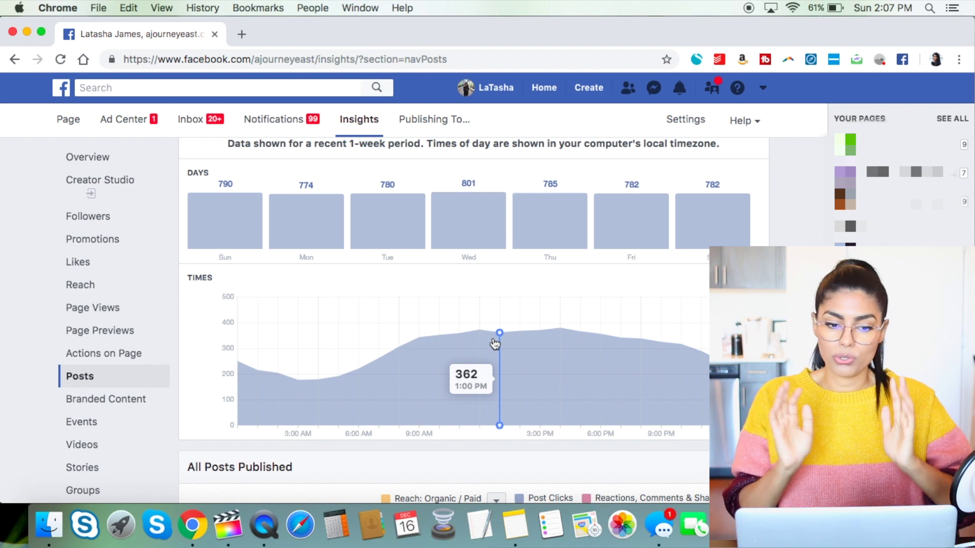
{"action": "mouse_move", "coordinate": [384, 238]}
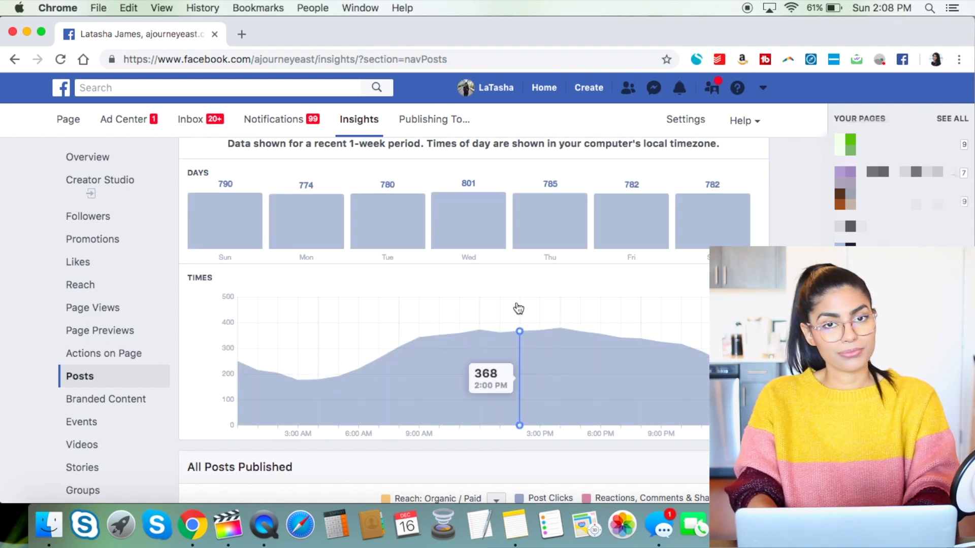
Show the Post Types breakdown to compare average reach and engagement by type, and view the list of published posts
{"action": "scroll", "coordinate": [518, 308], "scroll_direction": "up", "scroll_amount": 3}
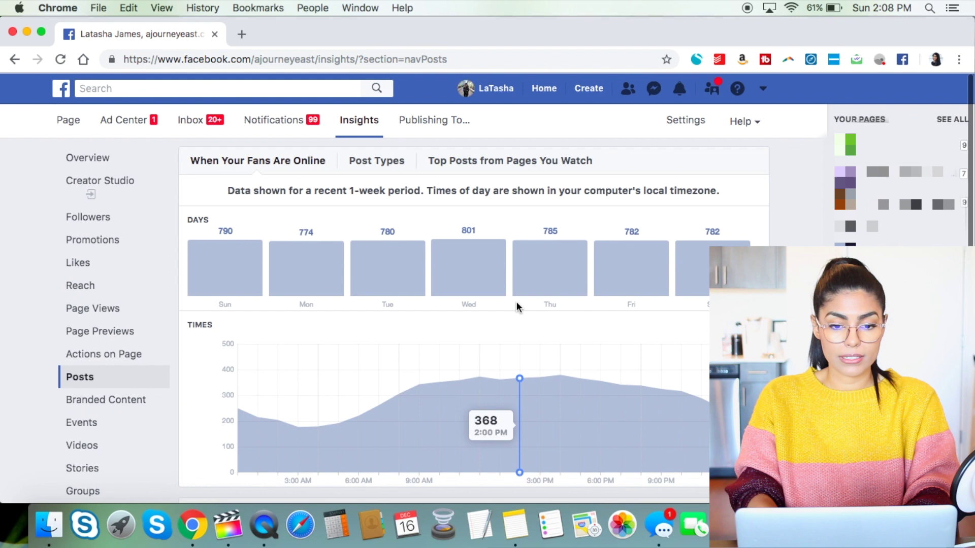
{"action": "left_click", "coordinate": [375, 161]}
{"action": "scroll", "coordinate": [529, 370], "scroll_direction": "down", "scroll_amount": 1}
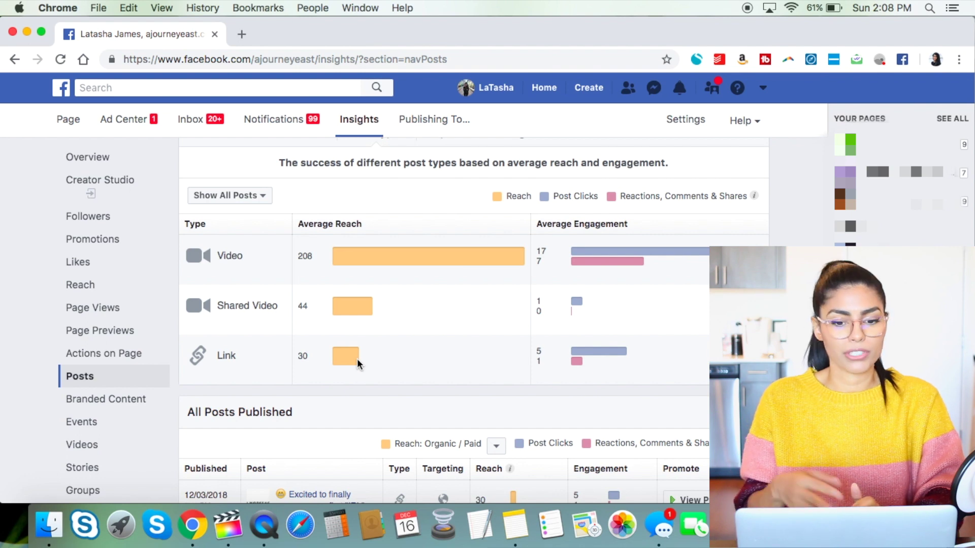
{"action": "scroll", "coordinate": [357, 359], "scroll_direction": "down", "scroll_amount": 1}
{"action": "scroll", "coordinate": [358, 360], "scroll_direction": "down", "scroll_amount": 5}
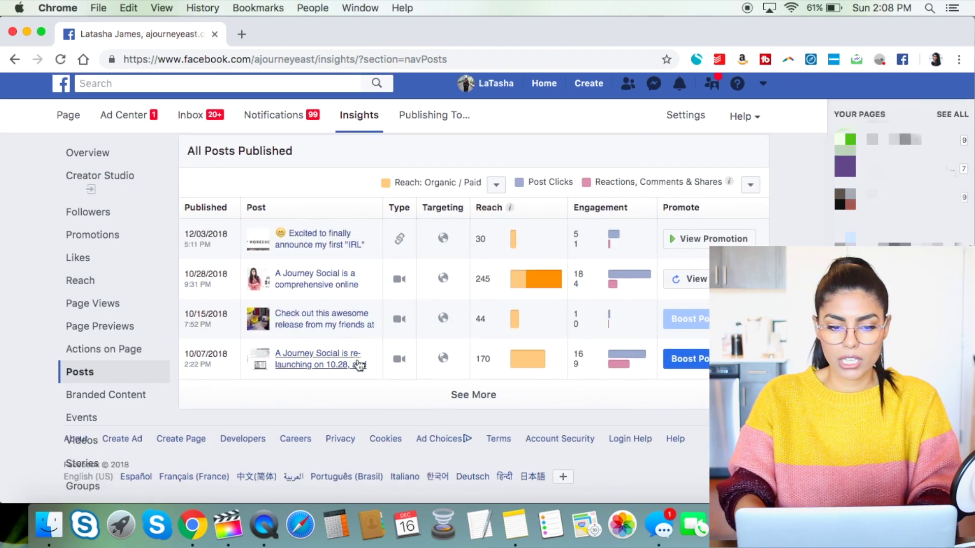
Open the video insights and review the minutes viewed chart and the list of top videos
{"action": "scroll", "coordinate": [357, 359], "scroll_direction": "up", "scroll_amount": 3}
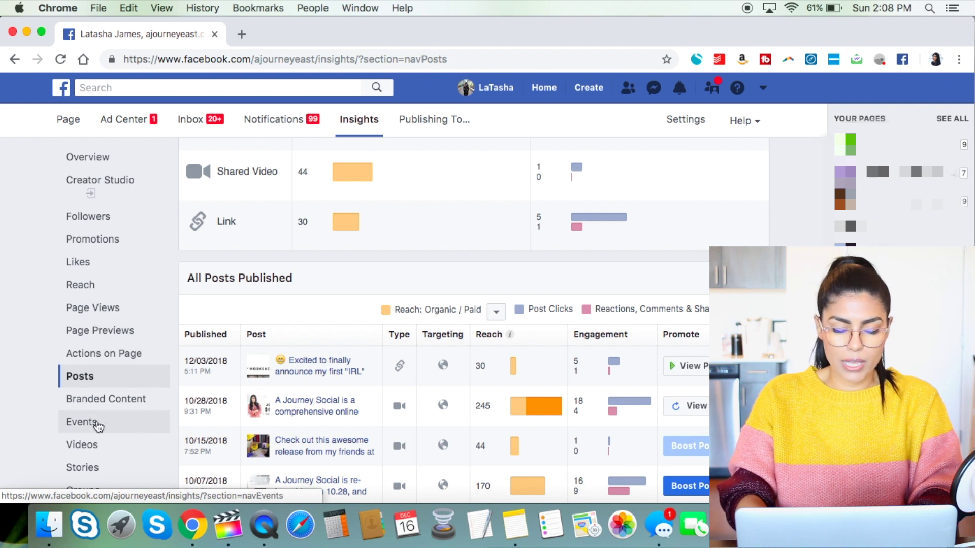
{"action": "left_click", "coordinate": [97, 445]}
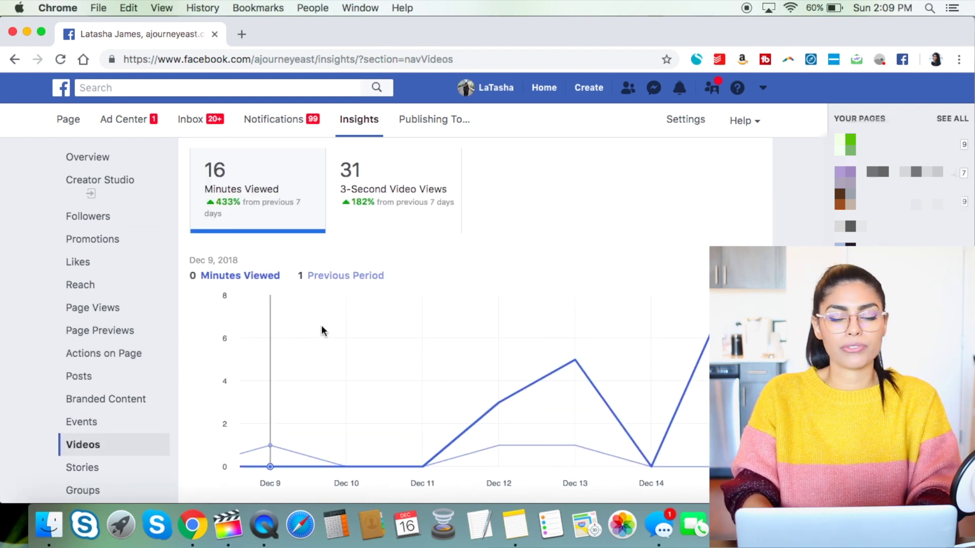
{"action": "scroll", "coordinate": [484, 385], "scroll_direction": "down", "scroll_amount": 10}
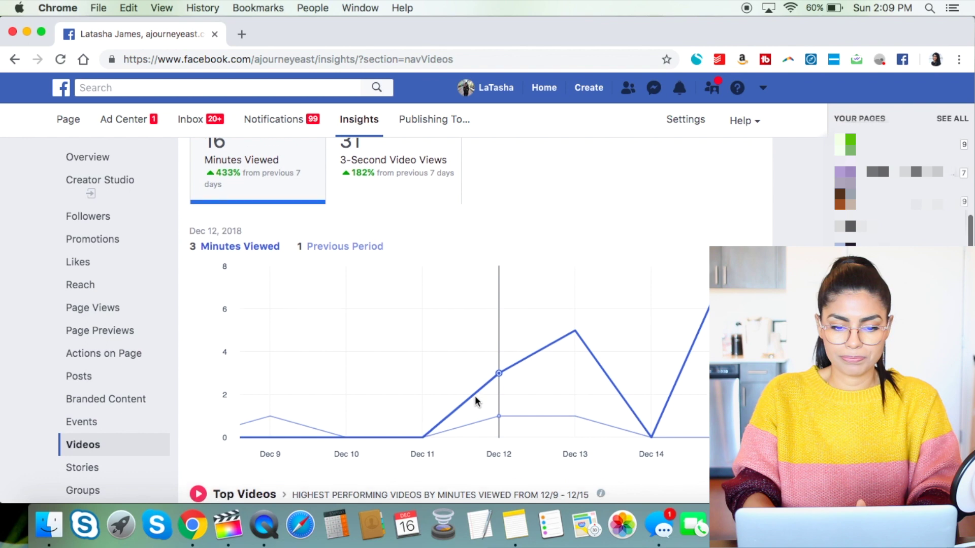
{"action": "scroll", "coordinate": [475, 398], "scroll_direction": "down", "scroll_amount": 1}
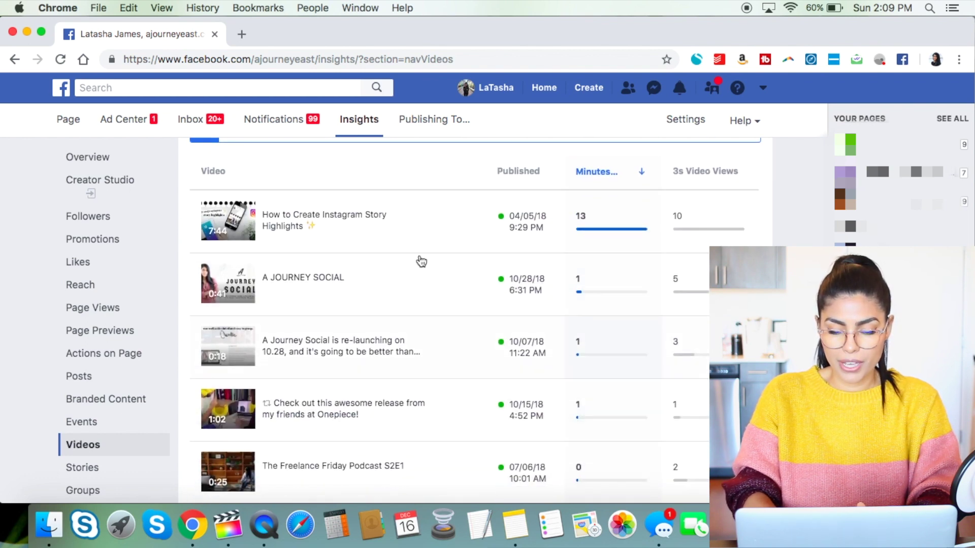
{"action": "mouse_move", "coordinate": [514, 285]}
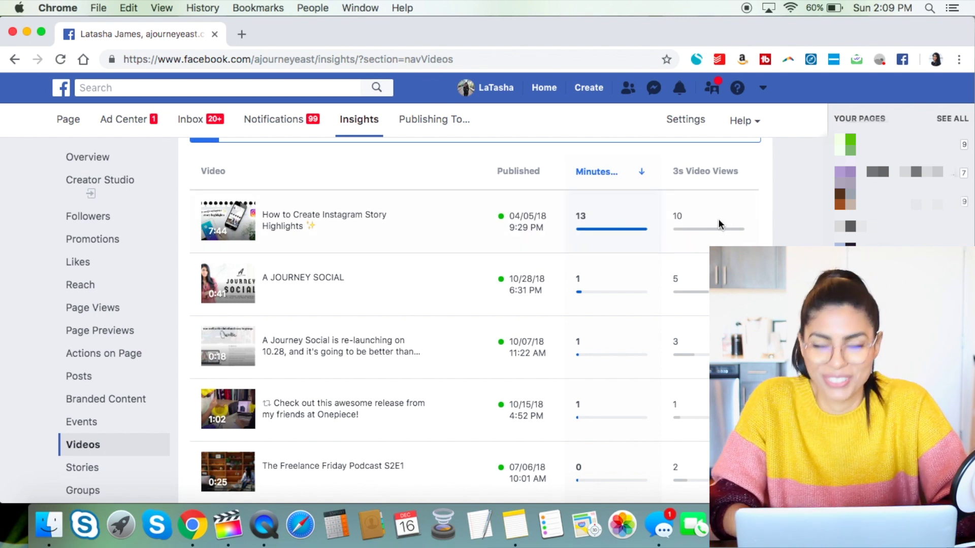
Open the insights for linked groups and examine member growth in the Money Making Micro-Influencer group
{"action": "left_click", "coordinate": [82, 467]}
{"action": "left_click", "coordinate": [82, 491]}
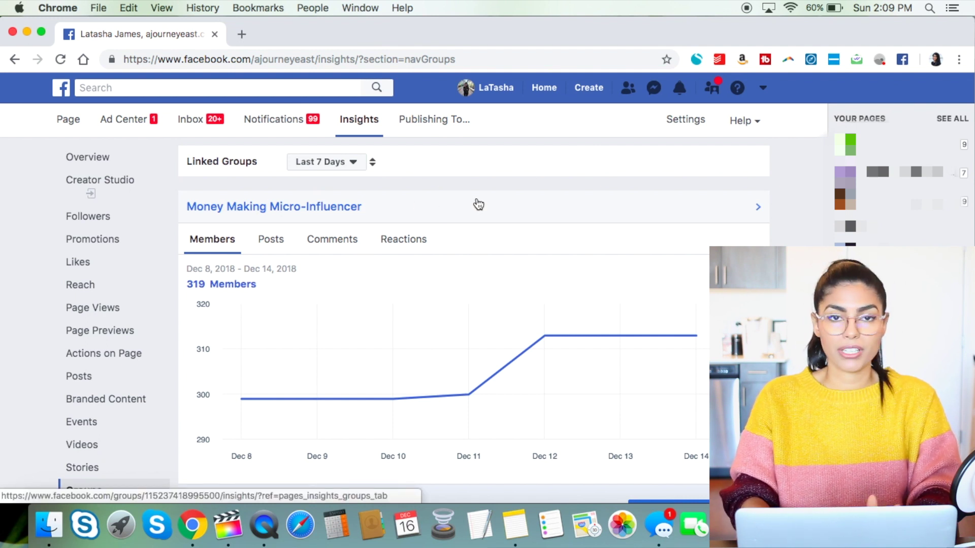
{"action": "scroll", "coordinate": [479, 204], "scroll_direction": "down", "scroll_amount": 2}
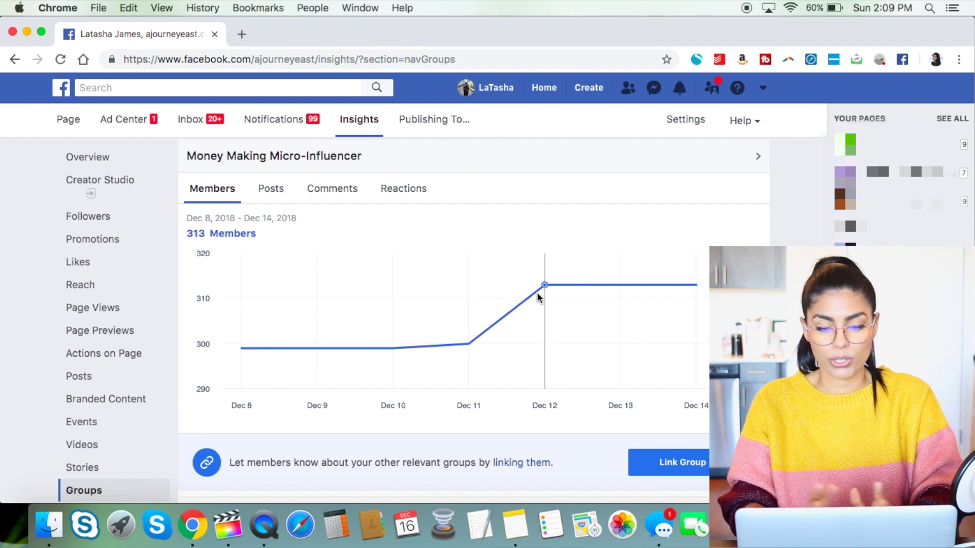
Examine the linked group's member demographics by age and gender, by city and by country
{"action": "scroll", "coordinate": [546, 282], "scroll_direction": "down", "scroll_amount": 5}
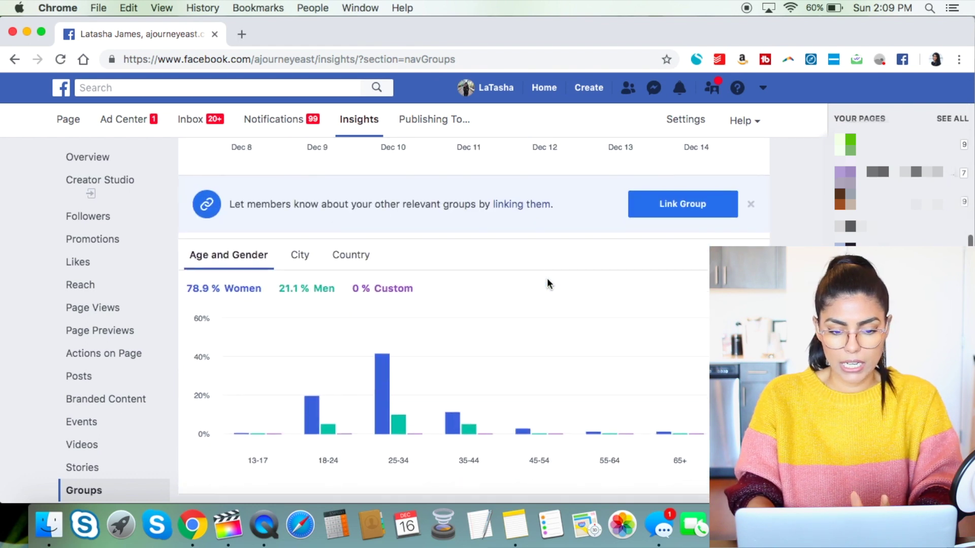
{"action": "scroll", "coordinate": [547, 282], "scroll_direction": "down", "scroll_amount": 2}
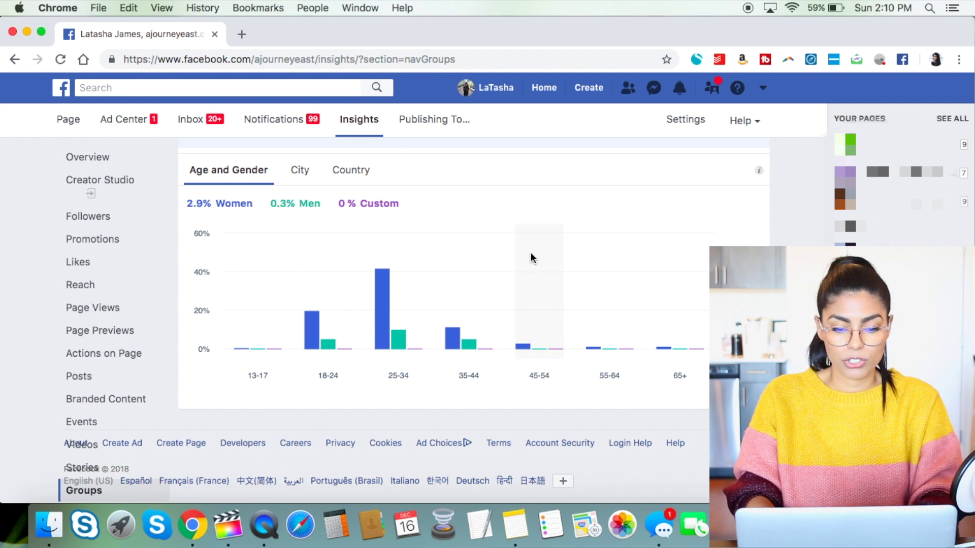
{"action": "mouse_move", "coordinate": [377, 313]}
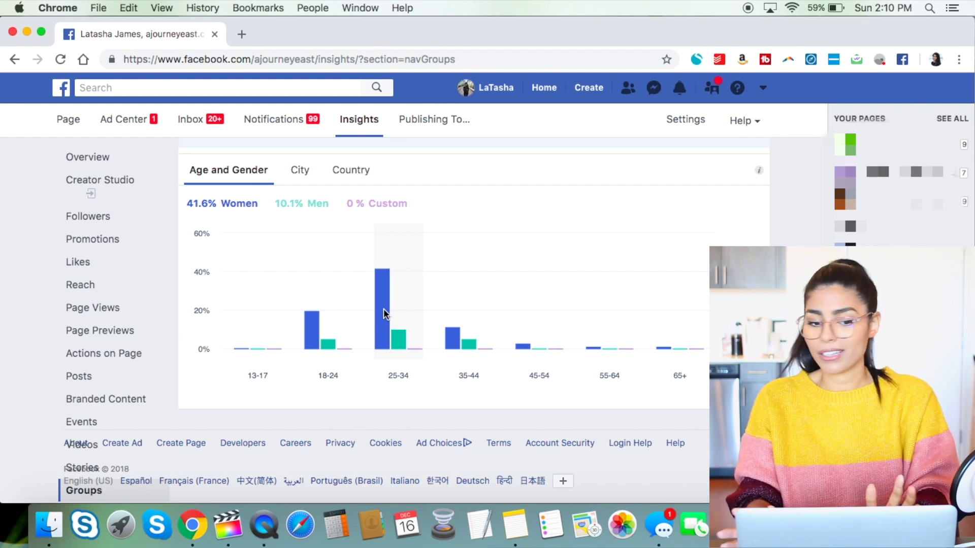
{"action": "left_click", "coordinate": [300, 170]}
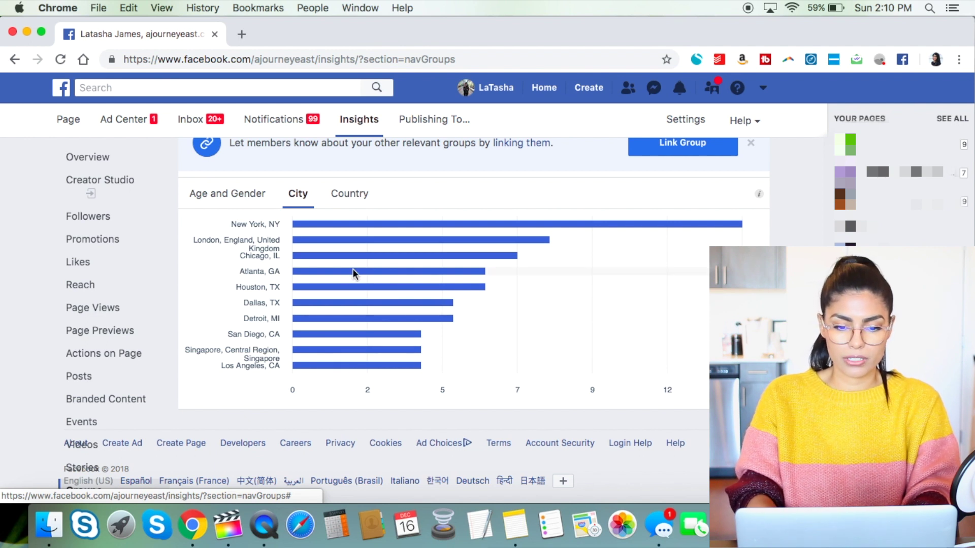
{"action": "left_click", "coordinate": [362, 191]}
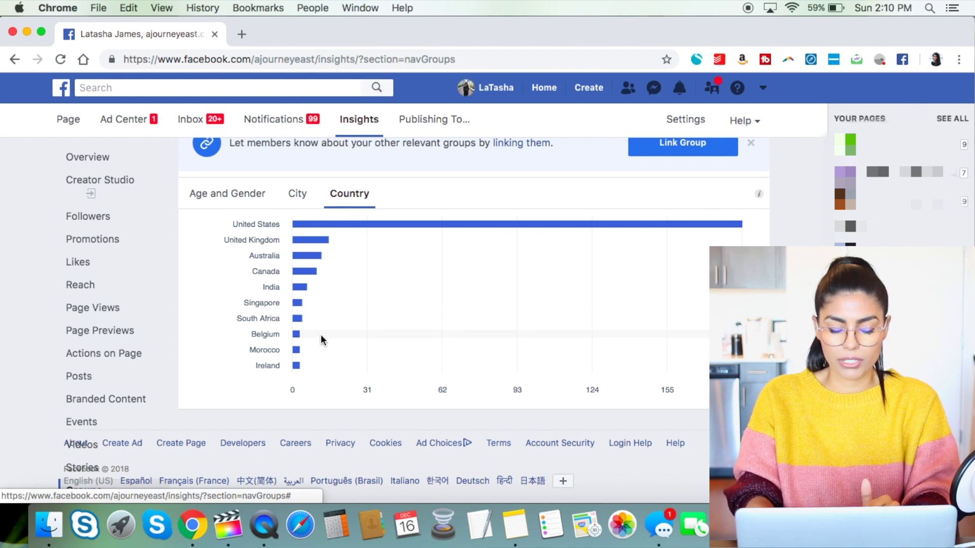
View the linked group's daily activity charts for posts, comments and reactions
{"action": "scroll", "coordinate": [374, 266], "scroll_direction": "up", "scroll_amount": 5}
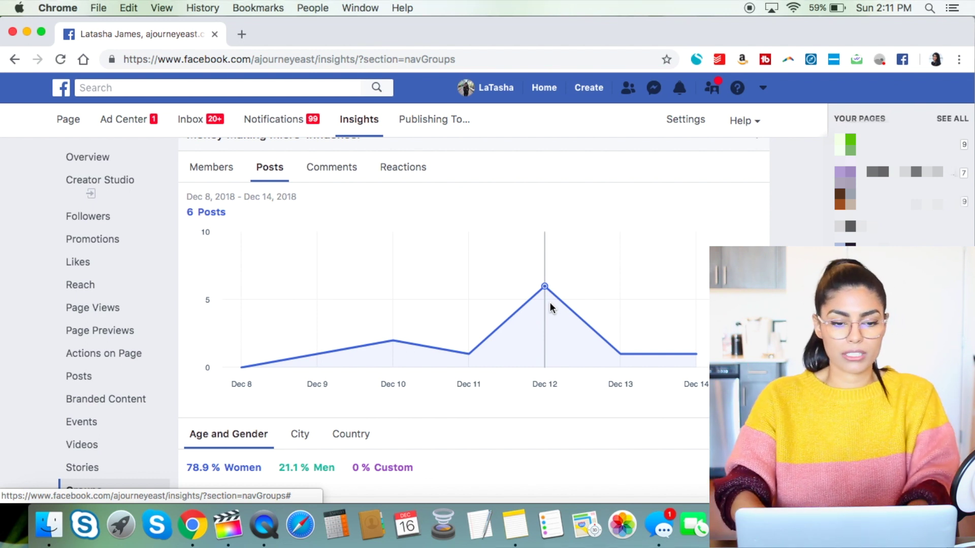
{"action": "left_click", "coordinate": [322, 169]}
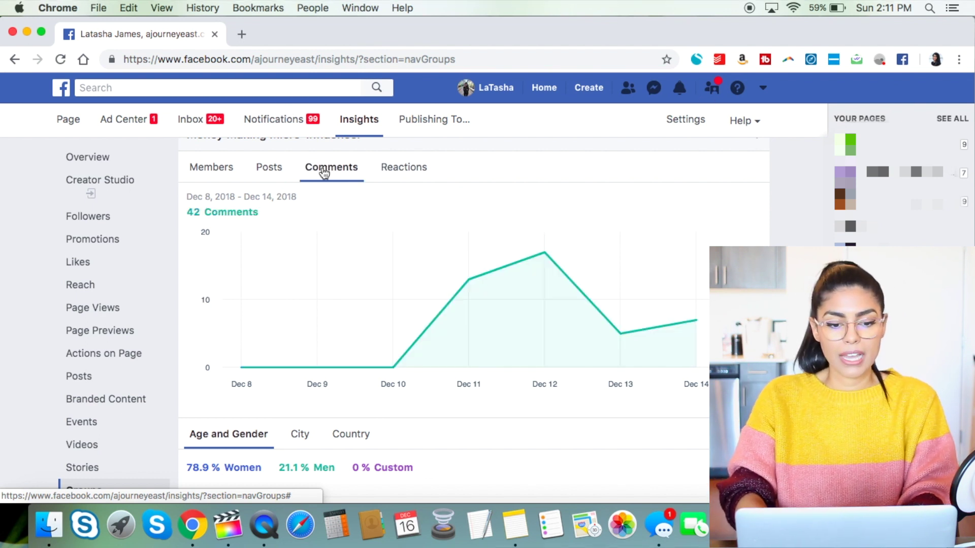
{"action": "left_click", "coordinate": [381, 167]}
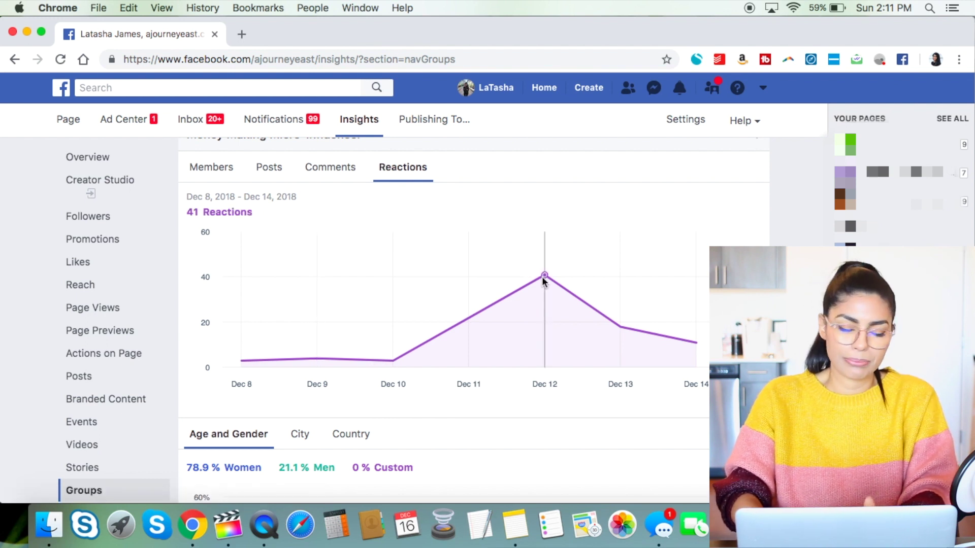
Open the Actions on Page insights and review total actions and the breakdown of people who clicked the action button
{"action": "left_click", "coordinate": [119, 355]}
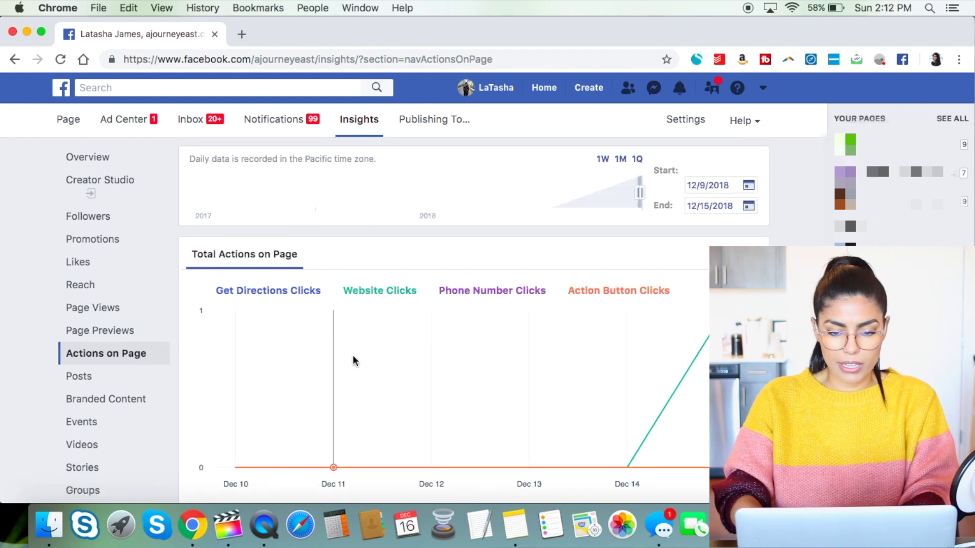
{"action": "scroll", "coordinate": [352, 355], "scroll_direction": "down", "scroll_amount": 3}
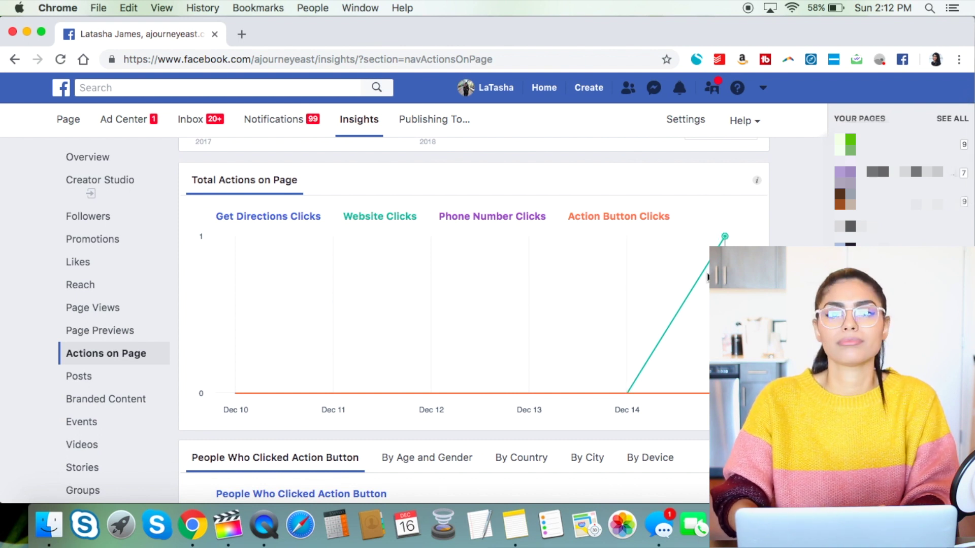
{"action": "scroll", "coordinate": [708, 277], "scroll_direction": "down", "scroll_amount": 5}
{"action": "scroll", "coordinate": [707, 277], "scroll_direction": "up", "scroll_amount": 5}
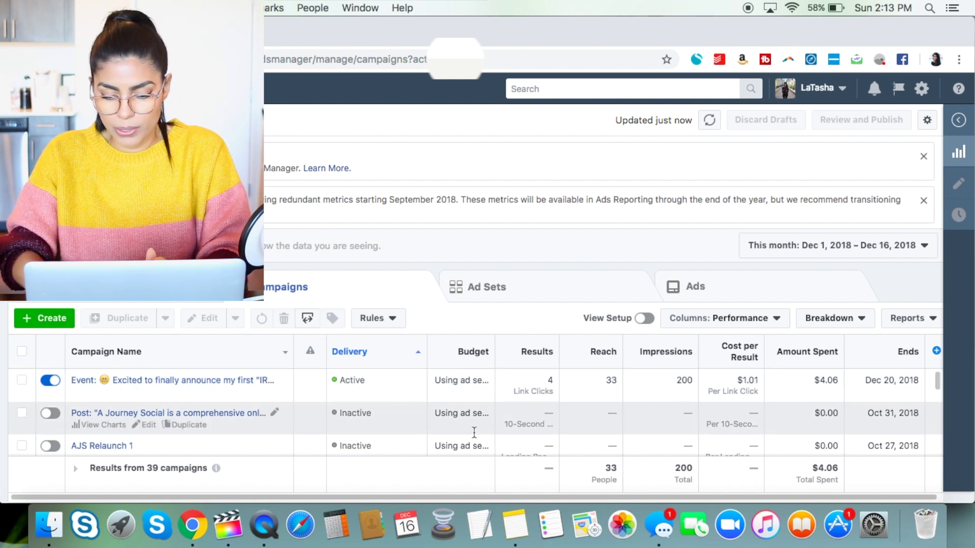
Switch to Calculator, divide the campaign's 200 impressions by its reach of 33, and close the calculator
{"action": "left_click", "coordinate": [335, 524]}
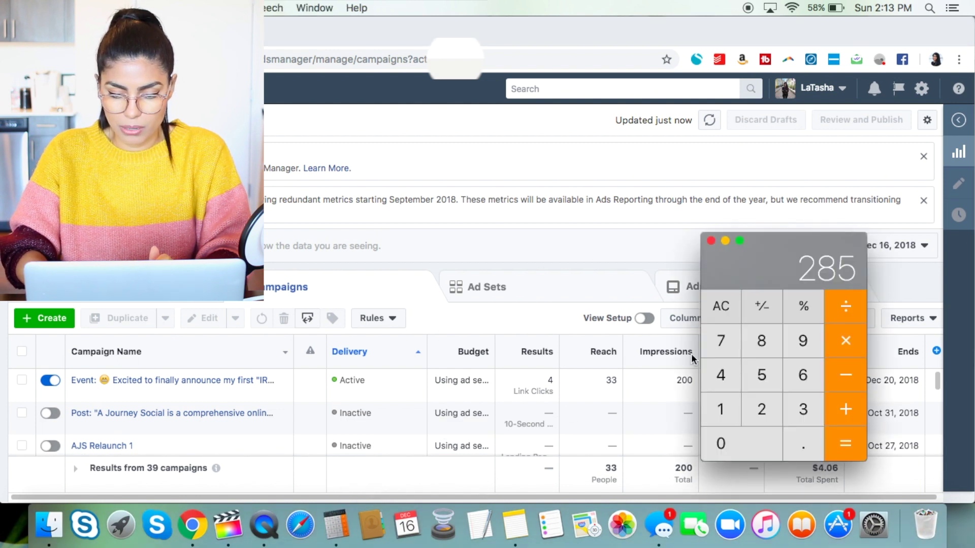
{"action": "left_click", "coordinate": [721, 306]}
{"action": "type", "text": "200/33"}
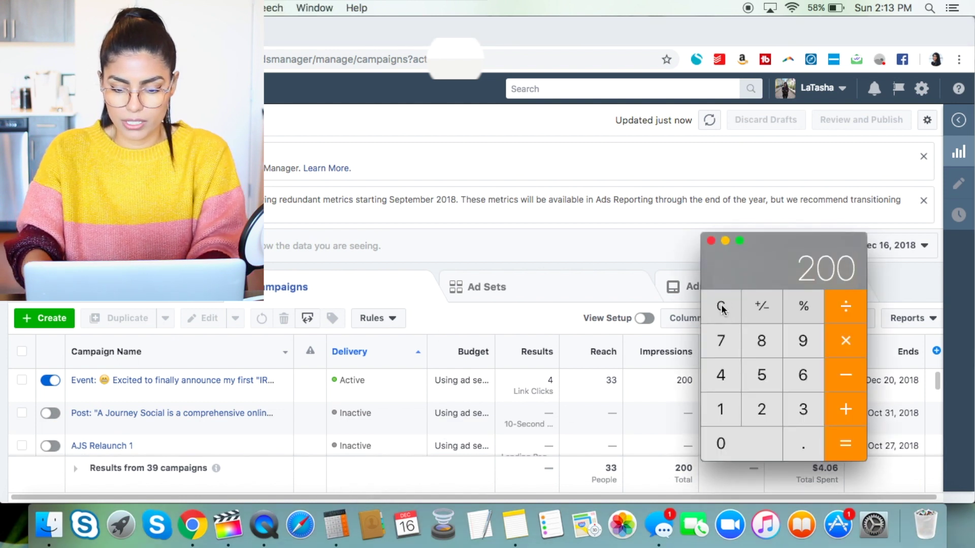
{"action": "key", "text": "Return"}
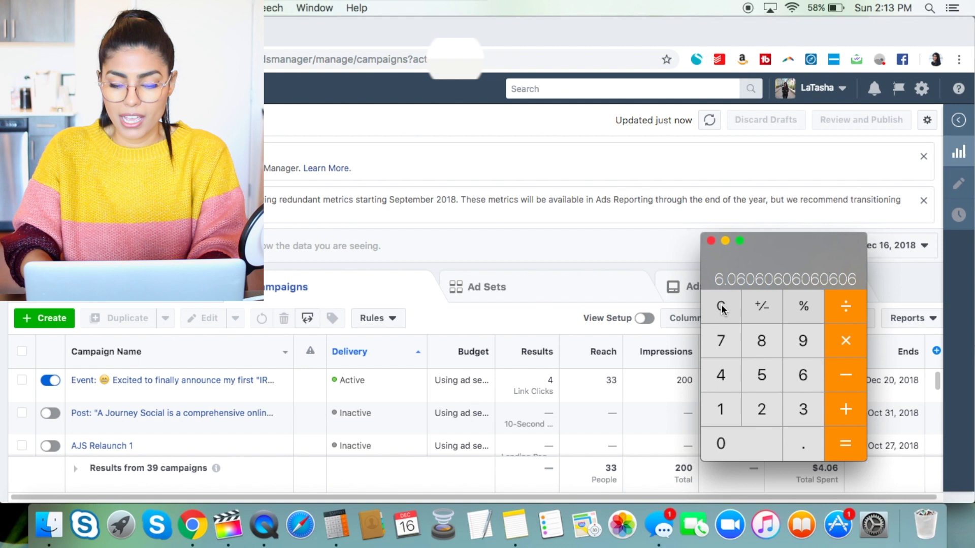
{"action": "left_click", "coordinate": [711, 240]}
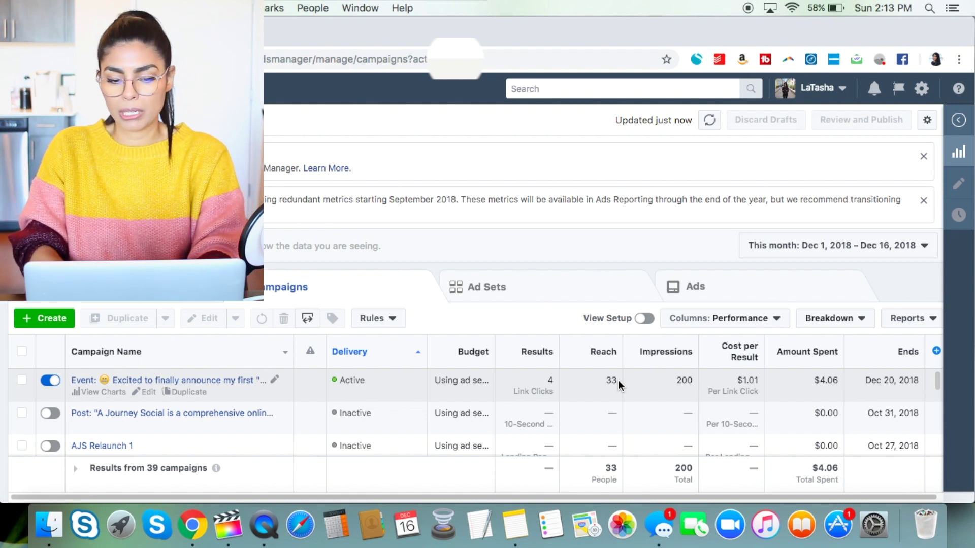
Open the column customization for the campaigns table and browse the available performance metrics and settings categories
{"action": "scroll", "coordinate": [618, 382], "scroll_direction": "right", "scroll_amount": 1}
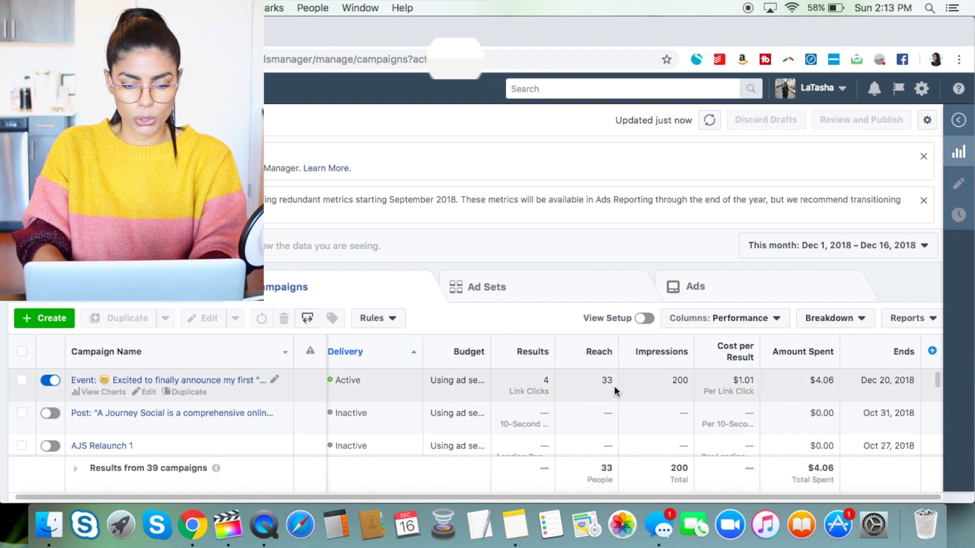
{"action": "scroll", "coordinate": [614, 386], "scroll_direction": "down", "scroll_amount": 1}
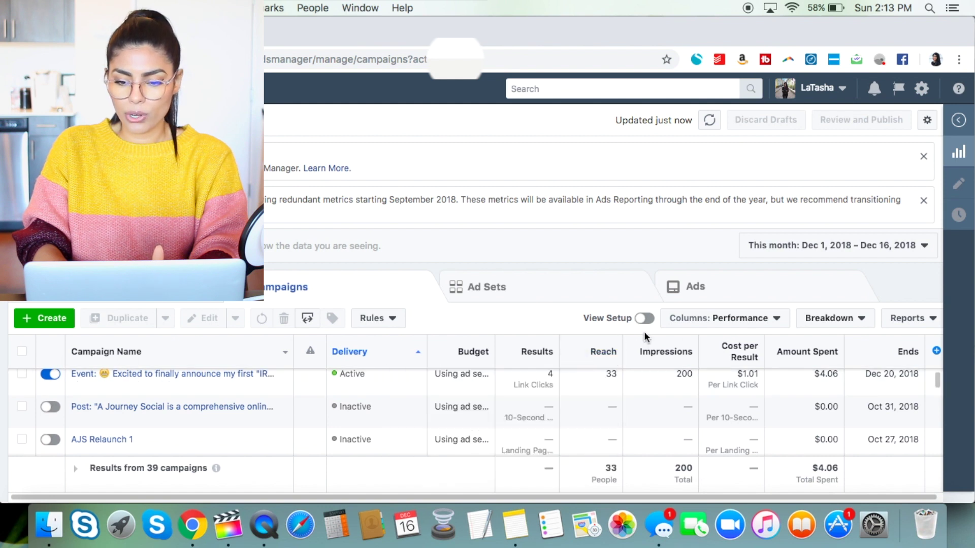
{"action": "left_click", "coordinate": [746, 320]}
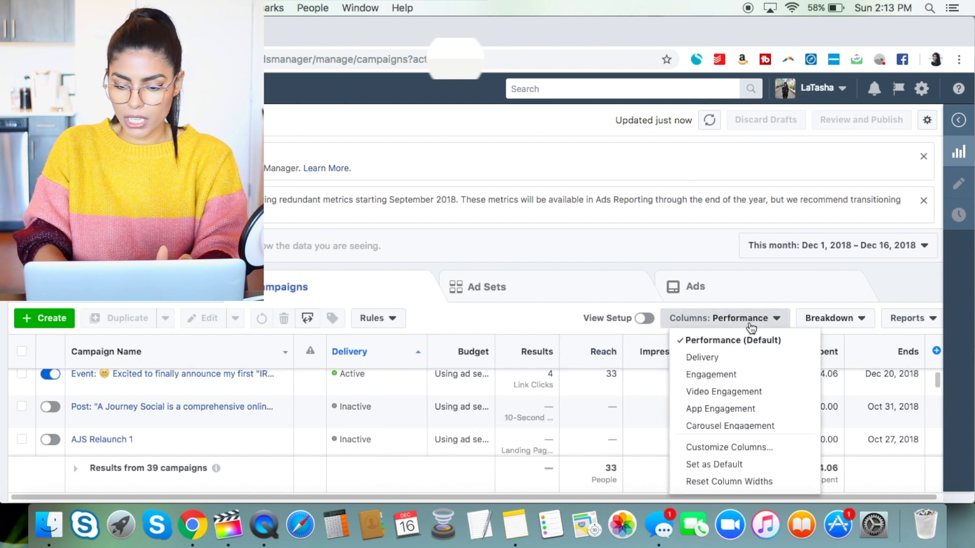
{"action": "left_click", "coordinate": [729, 448]}
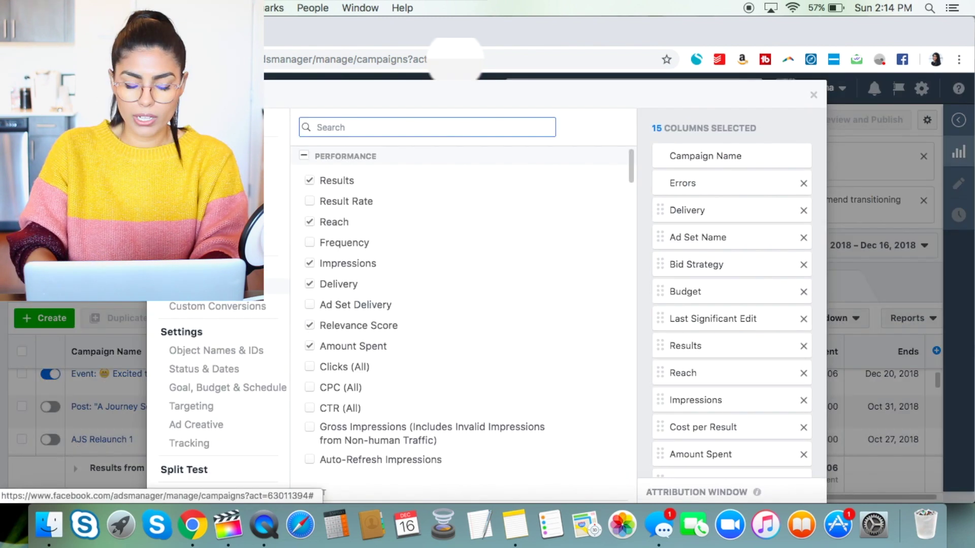
{"action": "scroll", "coordinate": [211, 394], "scroll_direction": "down", "scroll_amount": 3}
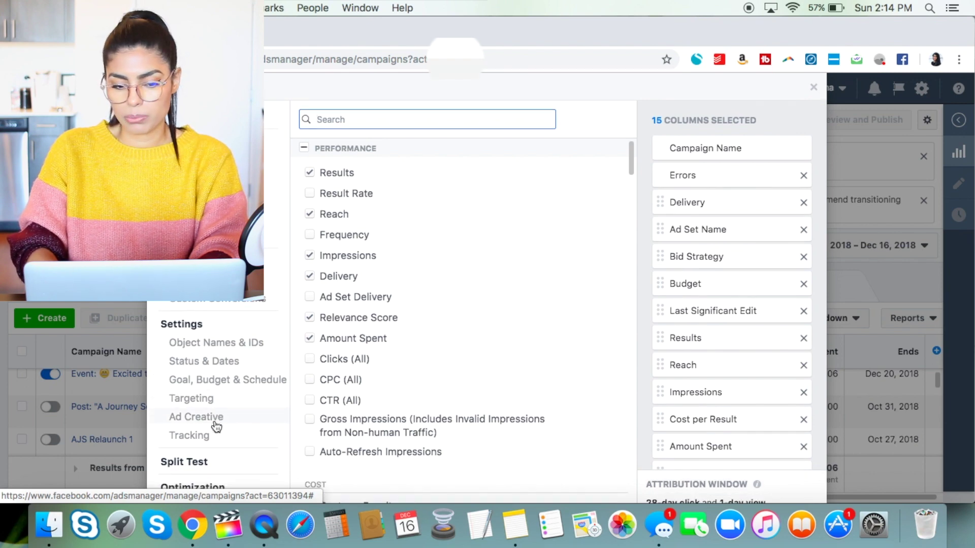
{"action": "scroll", "coordinate": [280, 367], "scroll_direction": "up", "scroll_amount": 3}
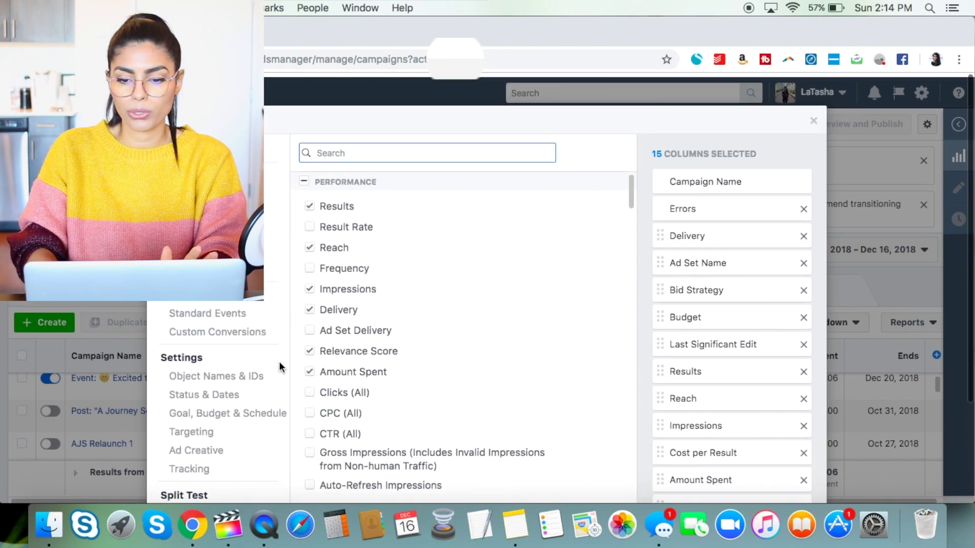